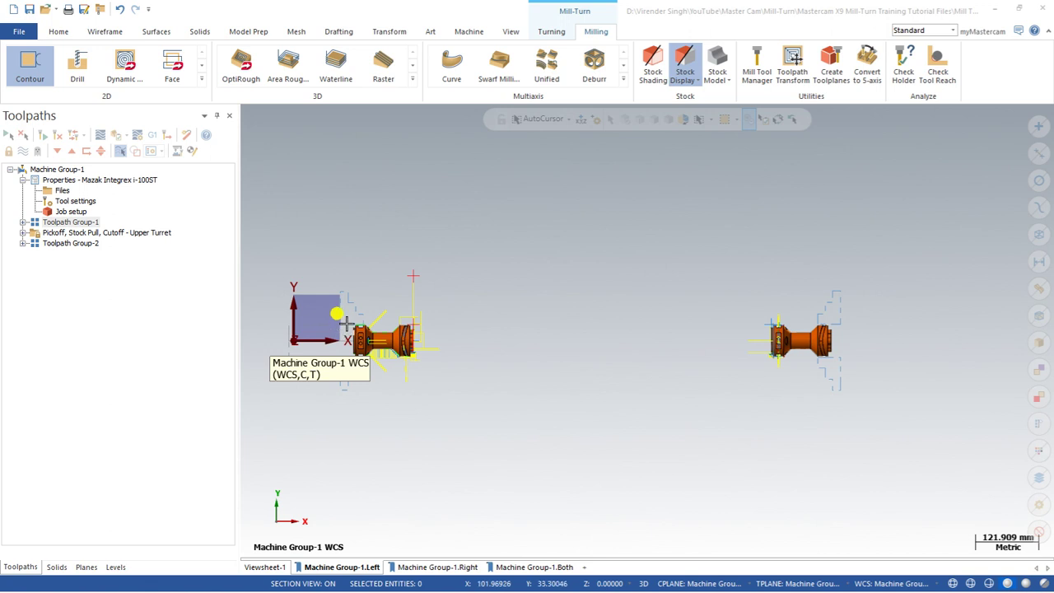
{"action": "scroll", "coordinate": [353, 318], "scroll_direction": "up", "scroll_amount": 1}
{"action": "middle_click_drag", "start_coordinate": [434, 379], "coordinate": [448, 323]}
{"action": "right_click", "coordinate": [496, 261]}
{"action": "left_click", "coordinate": [525, 333]}
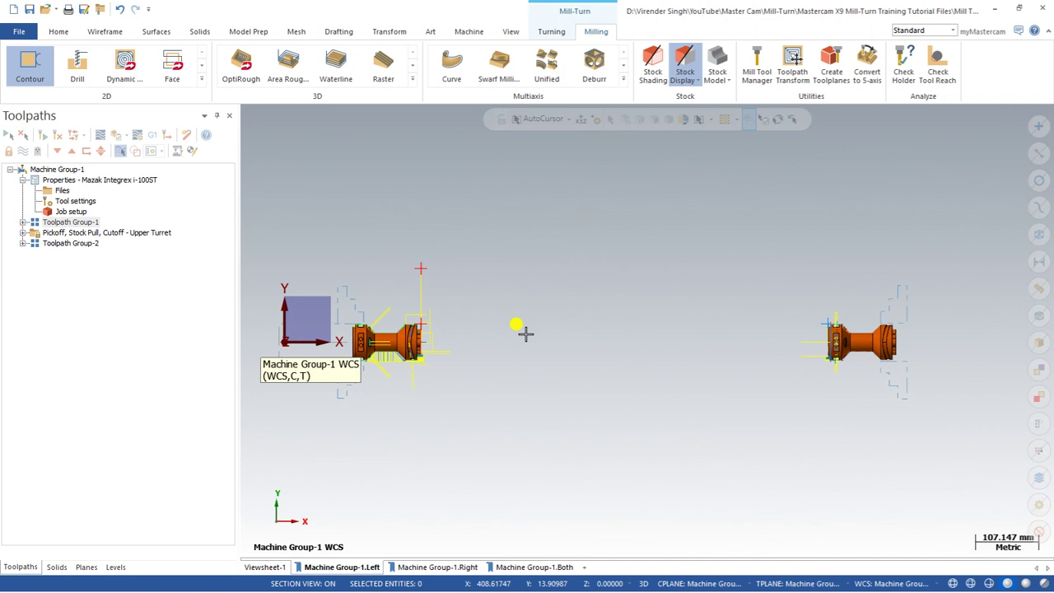
{"action": "scroll", "coordinate": [522, 334], "scroll_direction": "up", "scroll_amount": 2}
{"action": "scroll", "coordinate": [494, 335], "scroll_direction": "down", "scroll_amount": 1}
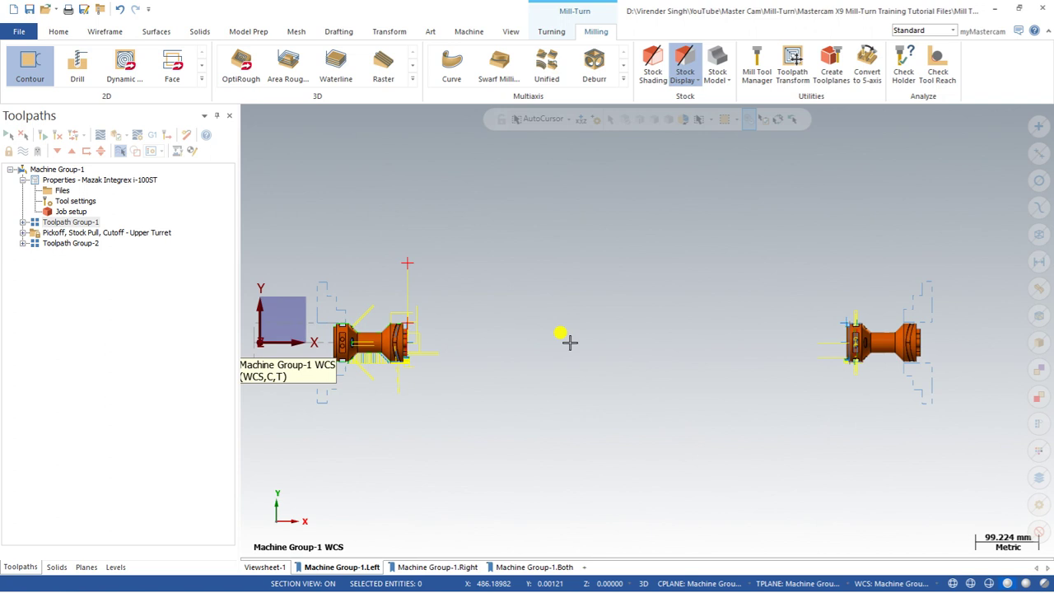
Step: Review the available machine types and the turning and milling toolpaths of the mill-turn setup
{"action": "left_click", "coordinate": [461, 32]}
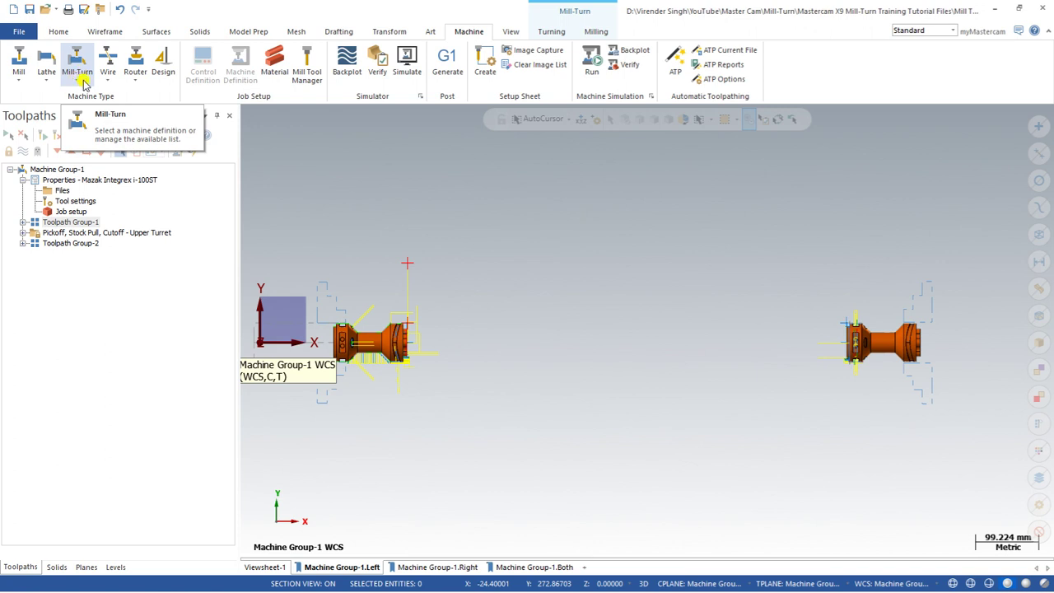
{"action": "left_click", "coordinate": [550, 31]}
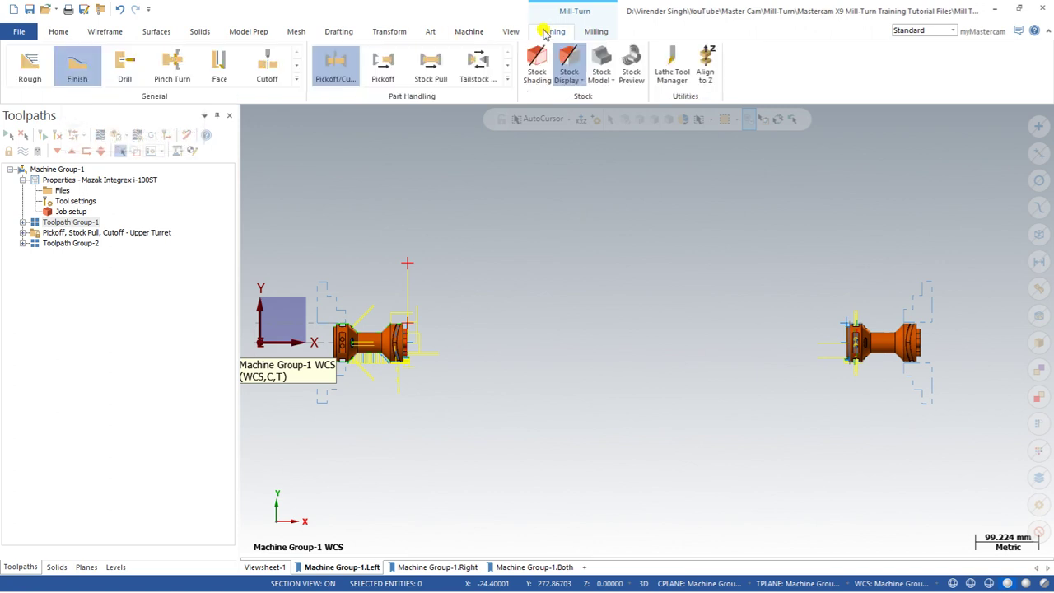
{"action": "left_click", "coordinate": [598, 31]}
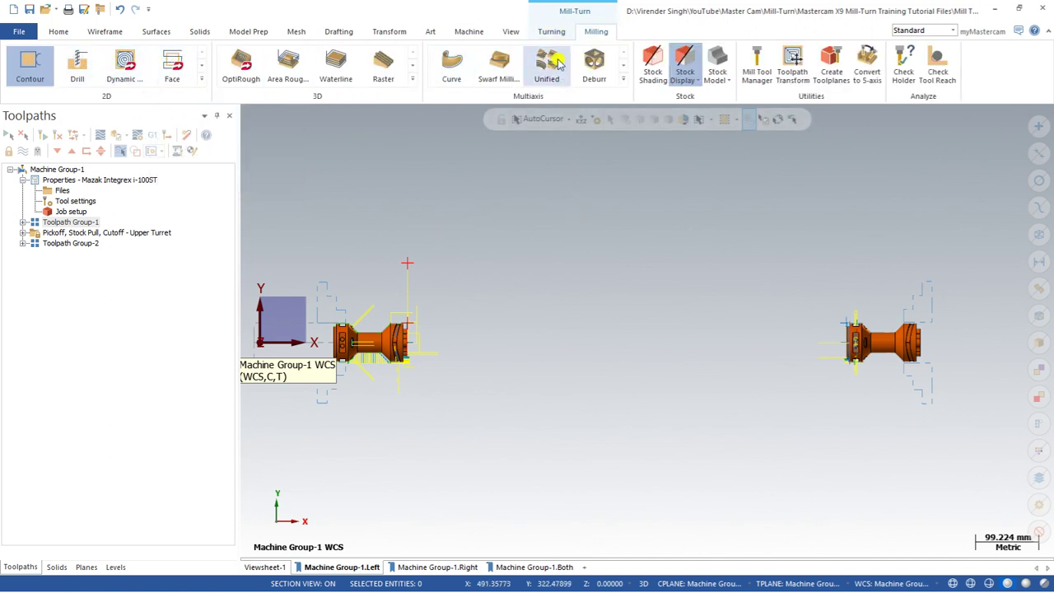
{"action": "left_click", "coordinate": [550, 31]}
{"action": "left_click", "coordinate": [296, 78]}
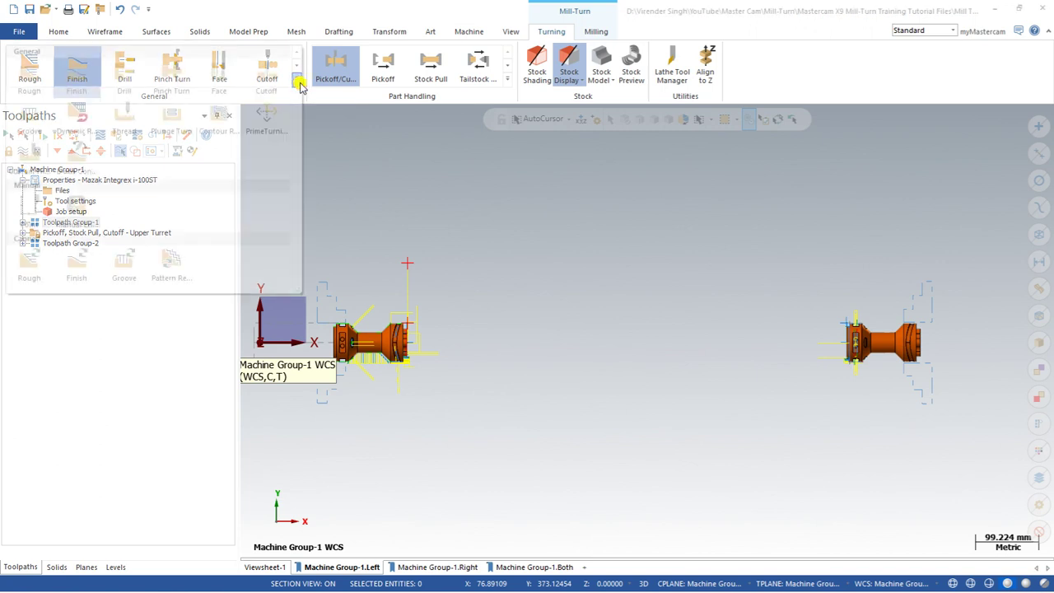
{"action": "left_click", "coordinate": [616, 256]}
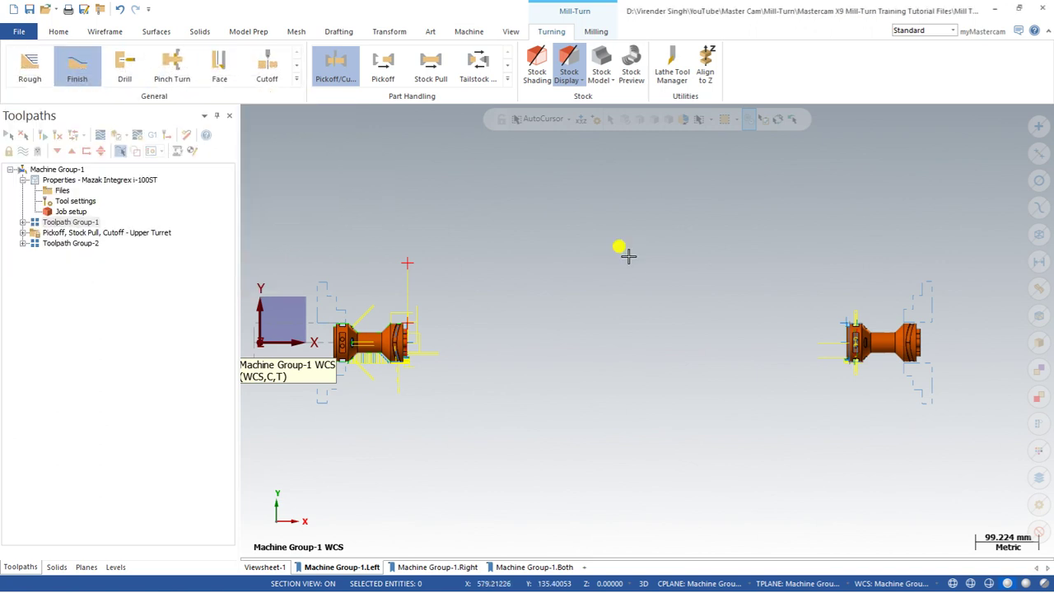
{"action": "left_click", "coordinate": [596, 31]}
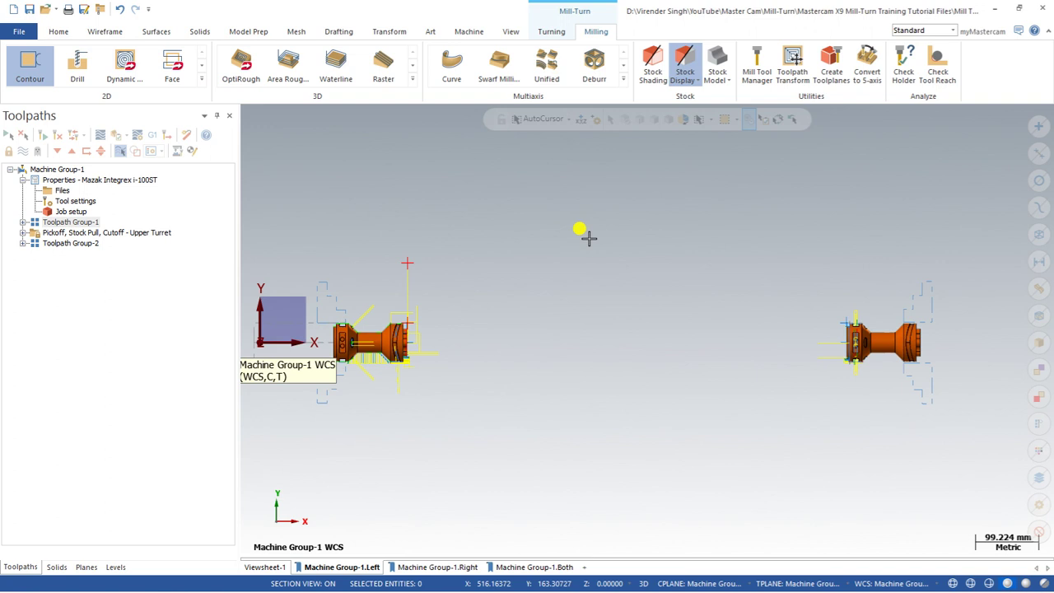
Step: Examine the left spindle part and its toolpaths up close from angled and top views, and compare it with the right spindle part
{"action": "middle_click_drag", "start_coordinate": [588, 237], "coordinate": [461, 284]}
{"action": "right_click", "coordinate": [647, 329]}
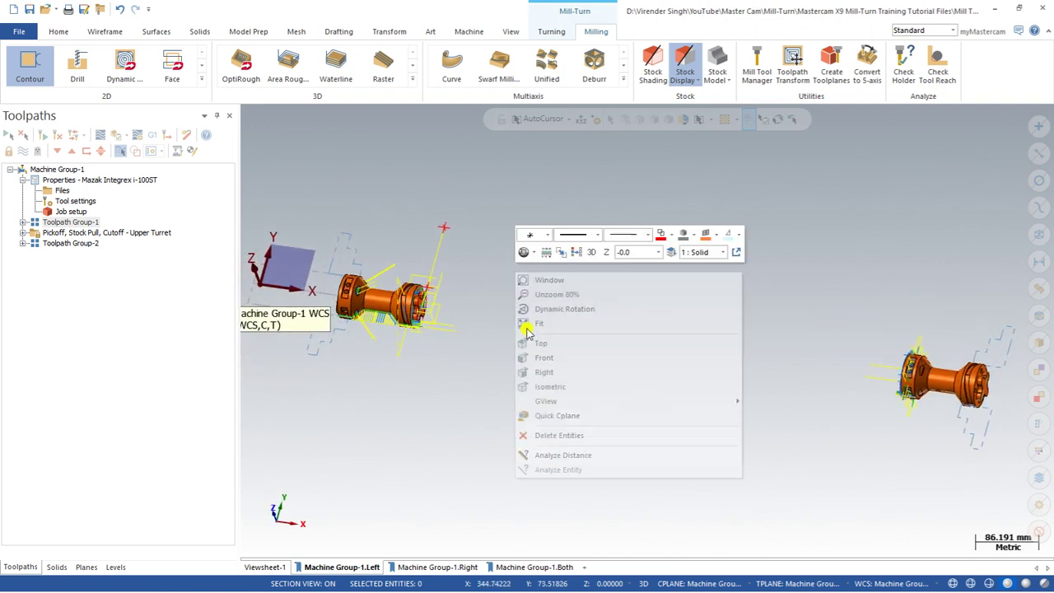
{"action": "left_click", "coordinate": [537, 344]}
{"action": "scroll", "coordinate": [353, 338], "scroll_direction": "up", "scroll_amount": 2}
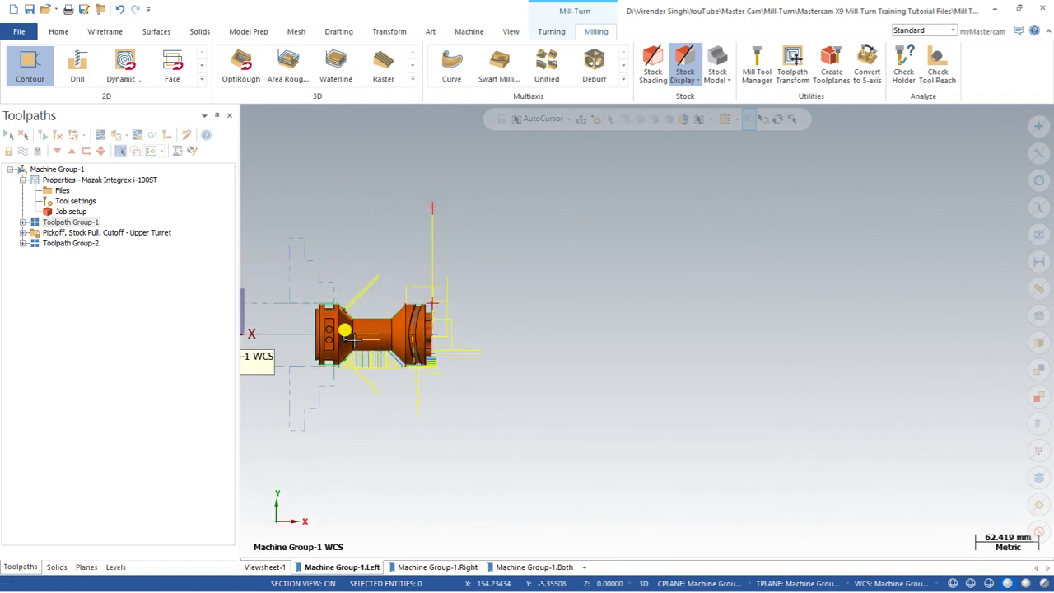
{"action": "scroll", "coordinate": [351, 338], "scroll_direction": "up", "scroll_amount": 2}
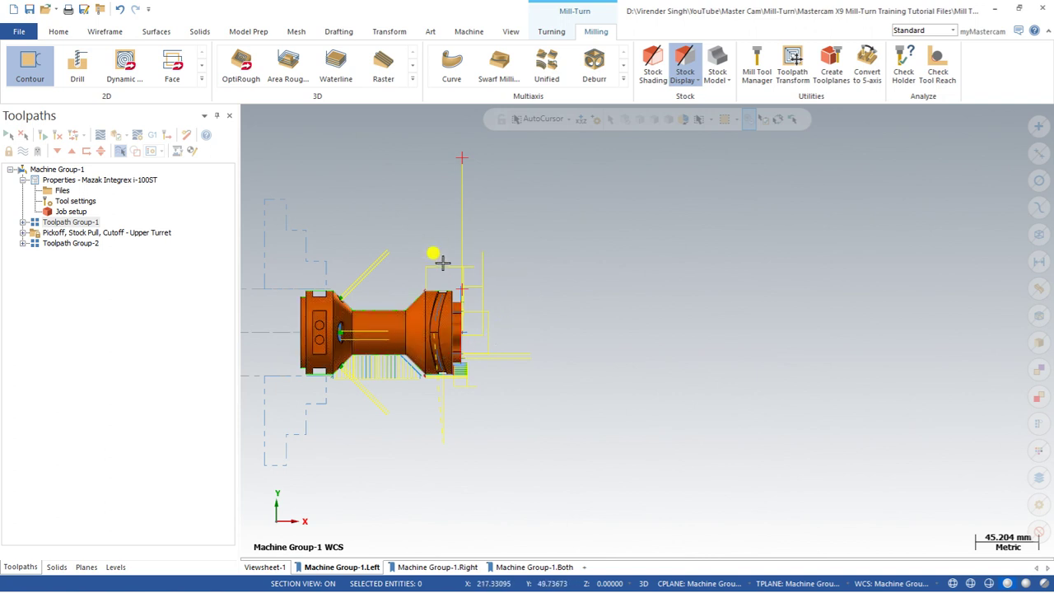
{"action": "mouse_move", "coordinate": [432, 348]}
{"action": "middle_mouse_down"}
{"action": "mouse_move", "coordinate": [437, 303]}
{"action": "mouse_move", "coordinate": [381, 289]}
{"action": "mouse_move", "coordinate": [392, 306]}
{"action": "middle_mouse_up"}
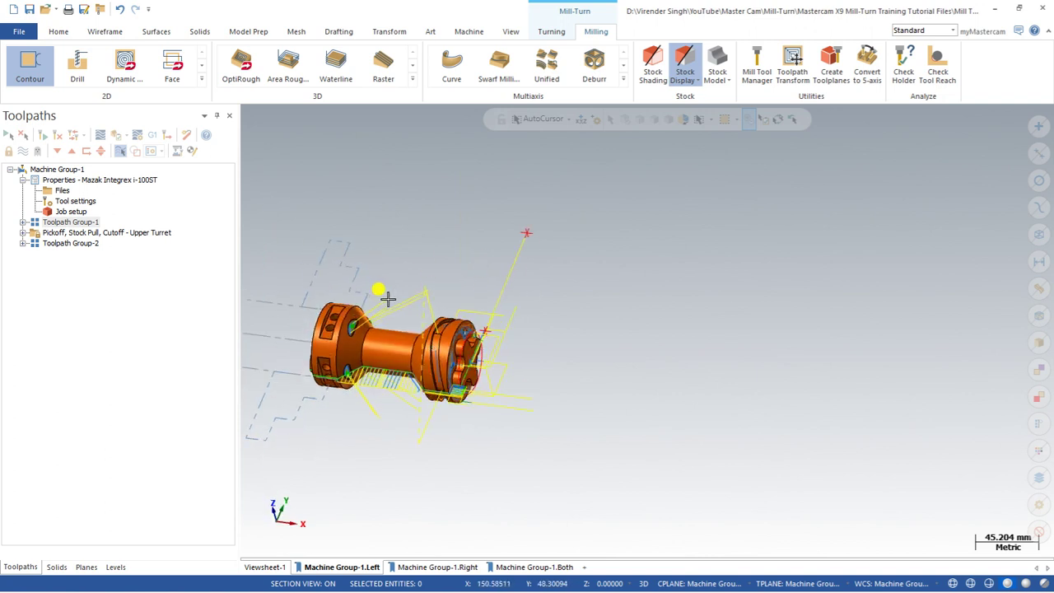
{"action": "scroll", "coordinate": [418, 329], "scroll_direction": "up", "scroll_amount": 1}
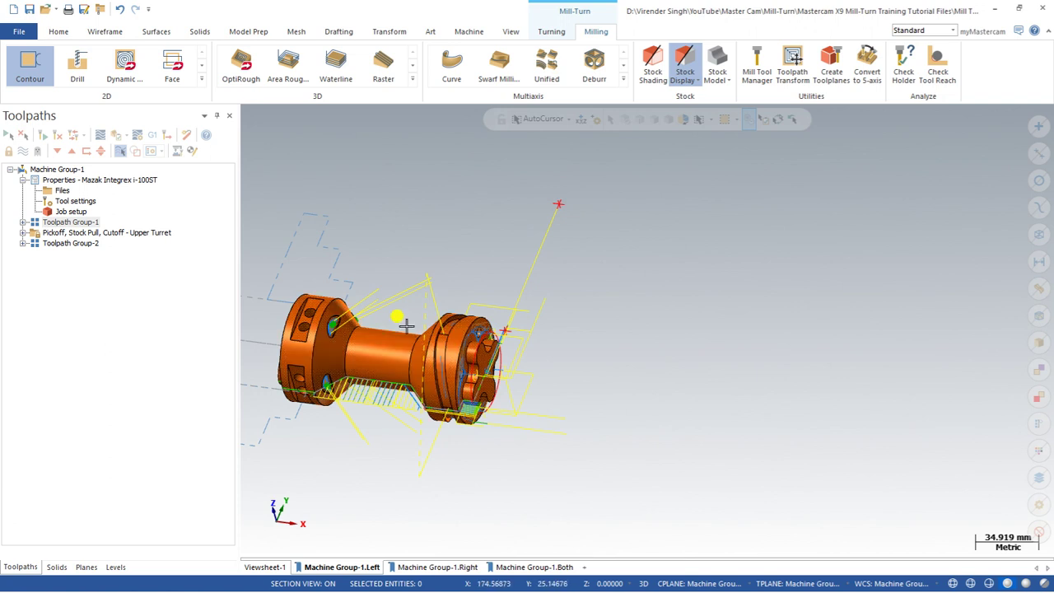
{"action": "scroll", "coordinate": [402, 324], "scroll_direction": "down", "scroll_amount": 1}
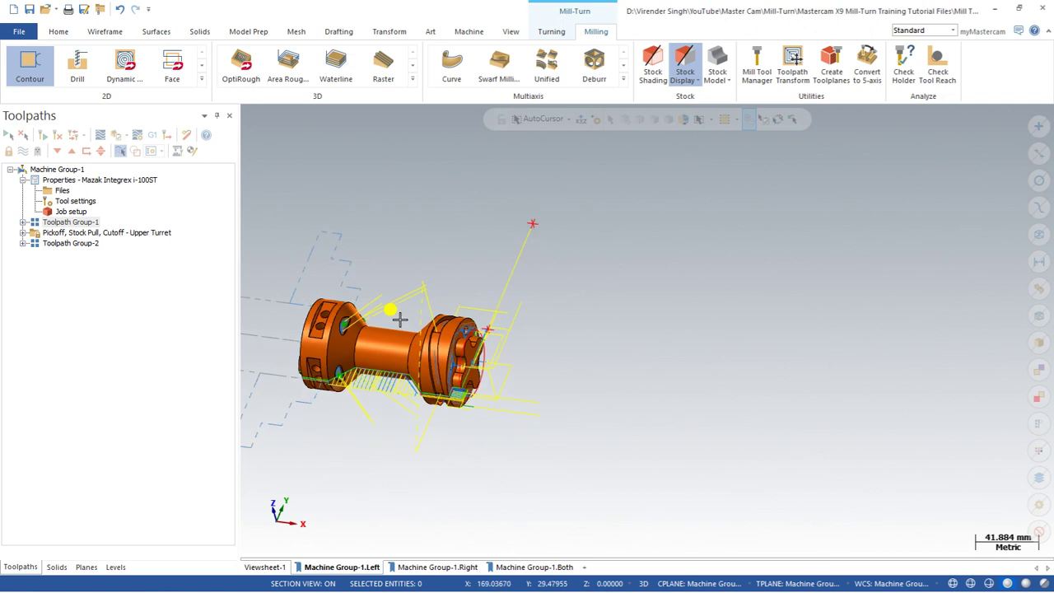
{"action": "right_click", "coordinate": [560, 274]}
{"action": "left_click", "coordinate": [576, 341]}
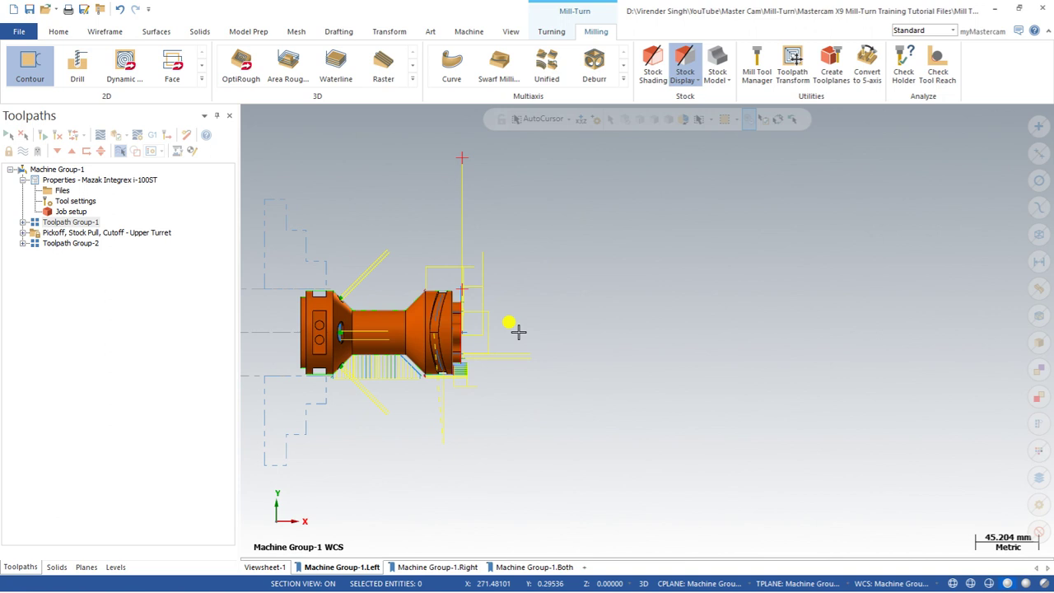
{"action": "scroll", "coordinate": [363, 317], "scroll_direction": "down", "scroll_amount": 5}
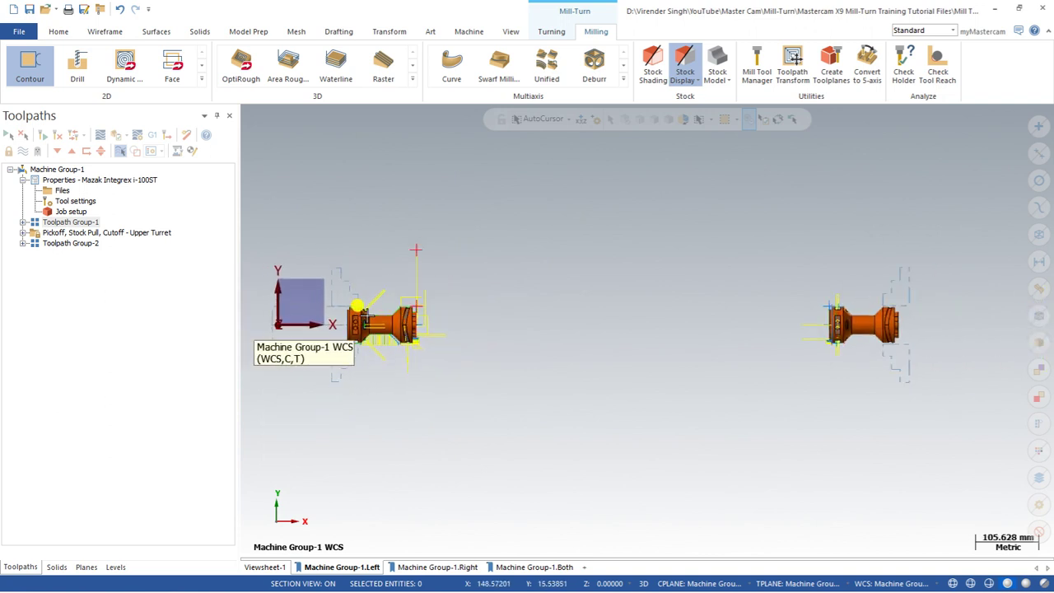
{"action": "scroll", "coordinate": [366, 318], "scroll_direction": "up", "scroll_amount": 3}
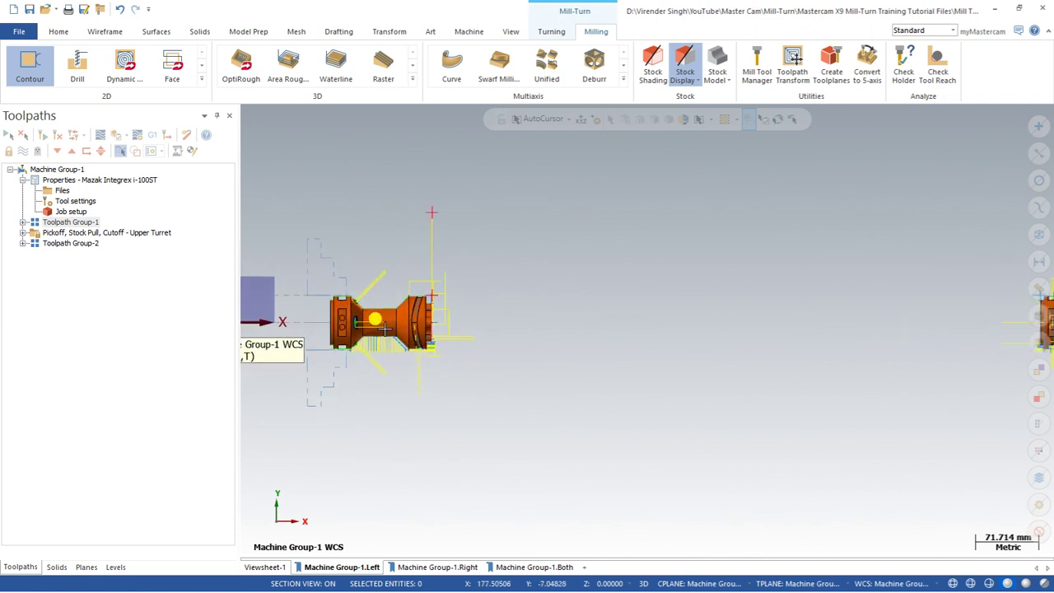
{"action": "scroll", "coordinate": [384, 328], "scroll_direction": "up", "scroll_amount": 1}
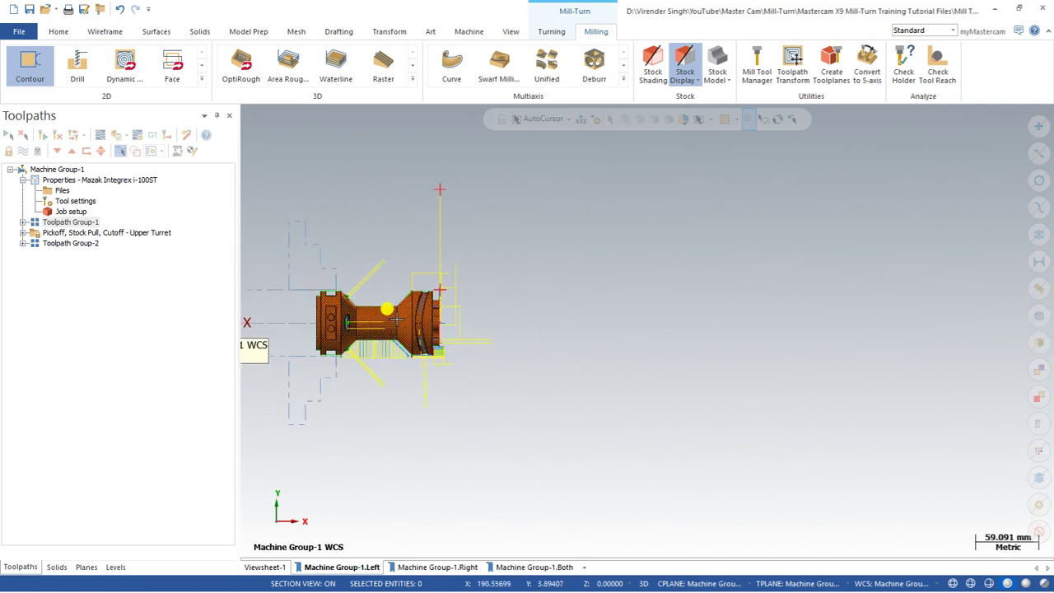
{"action": "scroll", "coordinate": [494, 70], "scroll_direction": "up", "scroll_amount": 3}
{"action": "scroll", "coordinate": [359, 323], "scroll_direction": "down", "scroll_amount": 2}
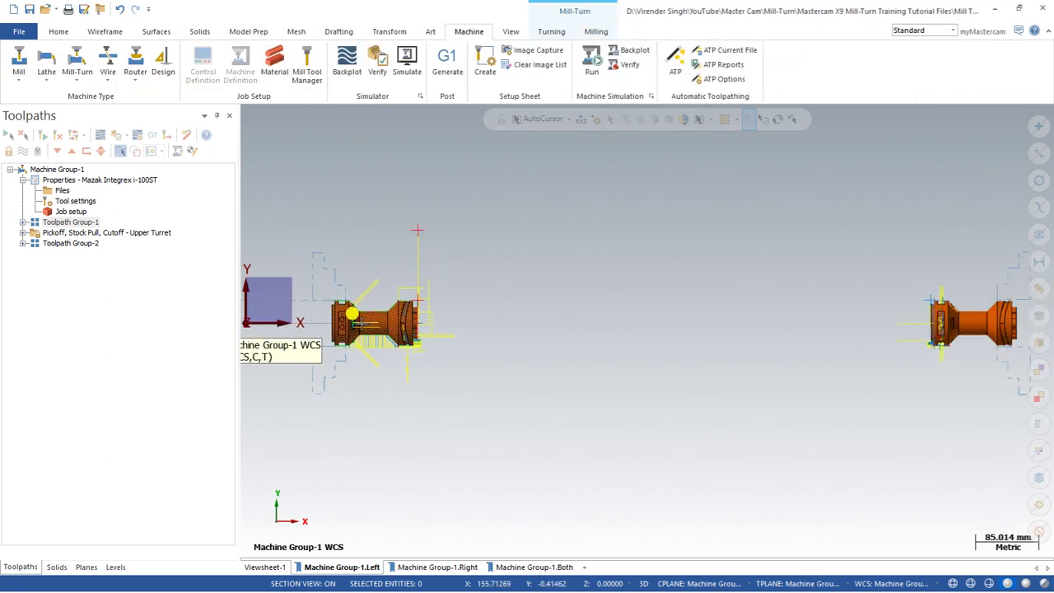
{"action": "scroll", "coordinate": [374, 317], "scroll_direction": "down", "scroll_amount": 1}
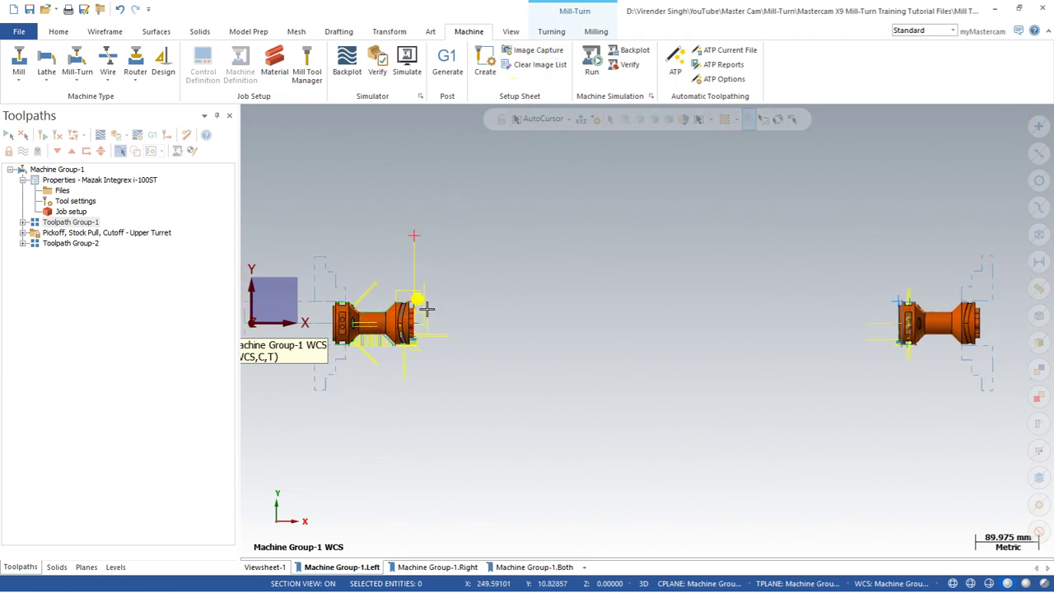
Step: Bring the mill-turn operations into Code Expert's Sync Manager and launch the machine simulation
{"action": "scroll", "coordinate": [417, 341], "scroll_direction": "down", "scroll_amount": 1}
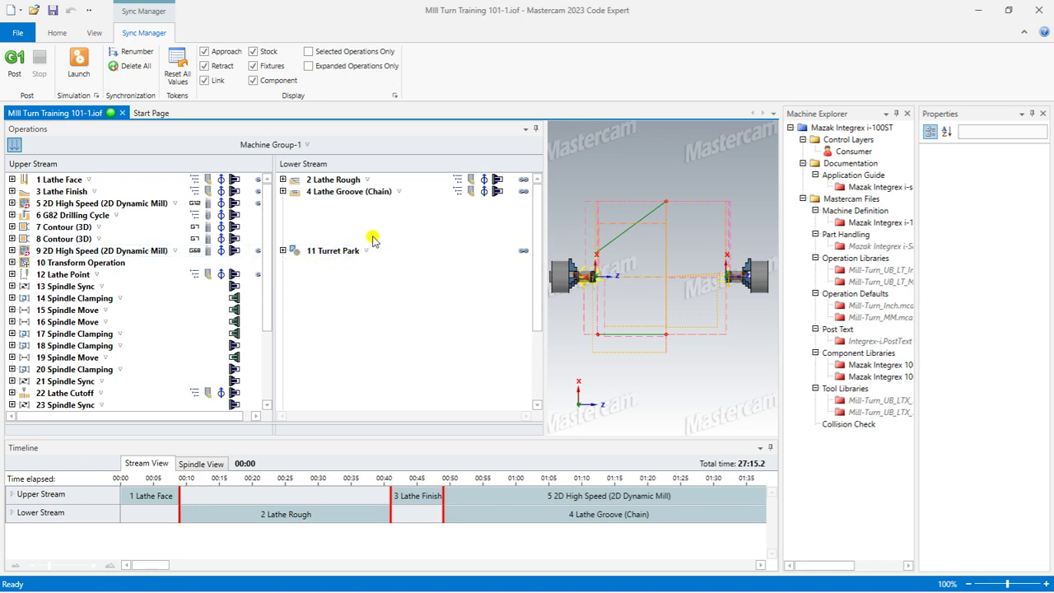
{"action": "left_click", "coordinate": [78, 66]}
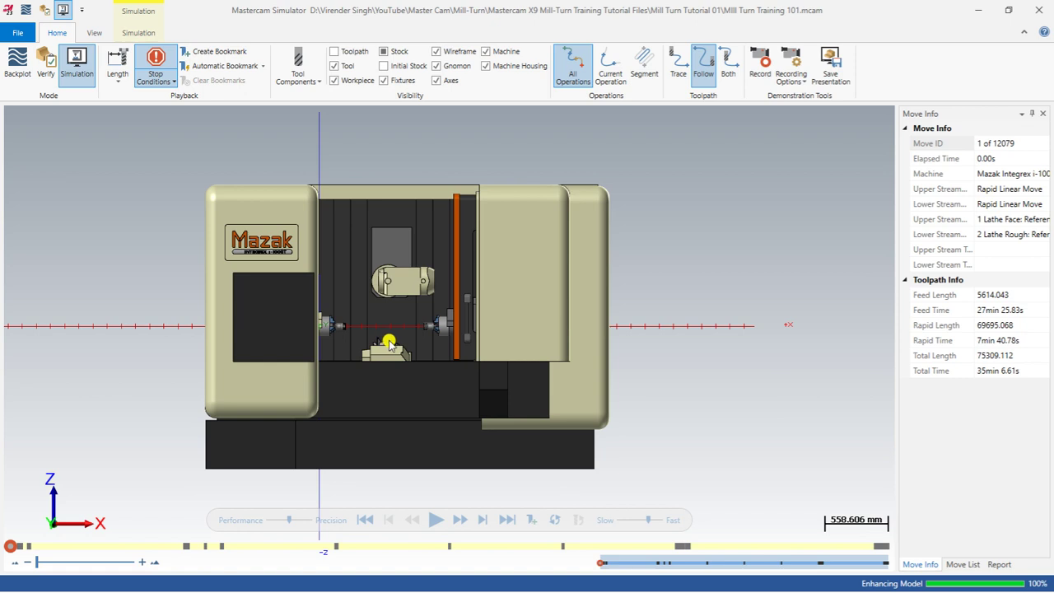
Step: Inspect the chucked part at the left spindle by toggling the workpiece visibility and cycling the stock display
{"action": "scroll", "coordinate": [387, 328], "scroll_direction": "up", "scroll_amount": 3}
{"action": "mouse_move", "coordinate": [387, 327]}
{"action": "middle_mouse_down"}
{"action": "mouse_move", "coordinate": [366, 336]}
{"action": "mouse_move", "coordinate": [377, 339]}
{"action": "middle_mouse_up"}
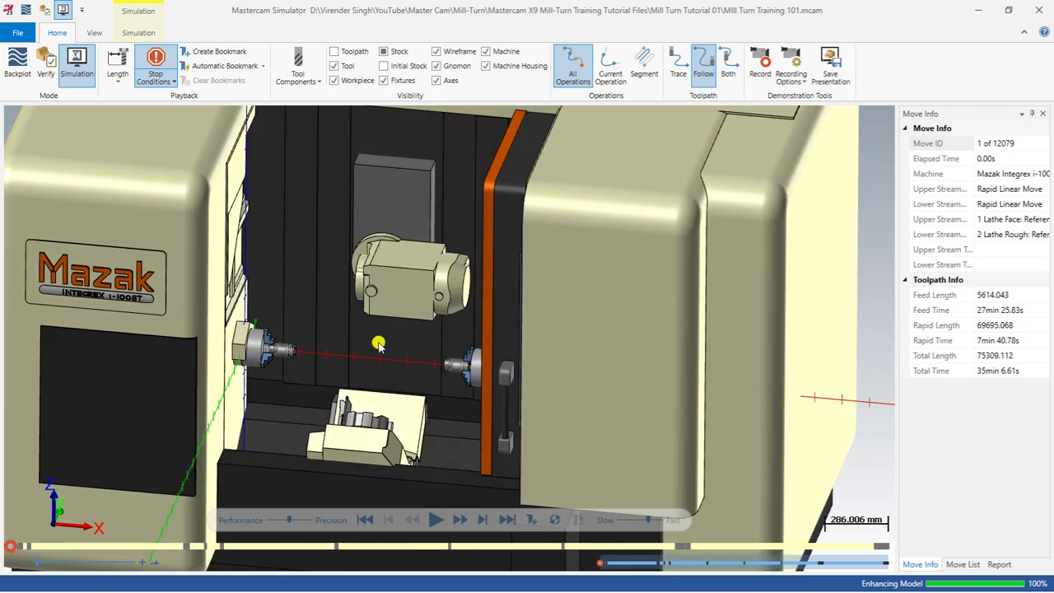
{"action": "scroll", "coordinate": [290, 354], "scroll_direction": "up", "scroll_amount": 2}
{"action": "scroll", "coordinate": [289, 353], "scroll_direction": "up", "scroll_amount": 5}
{"action": "scroll", "coordinate": [247, 347], "scroll_direction": "down", "scroll_amount": 3}
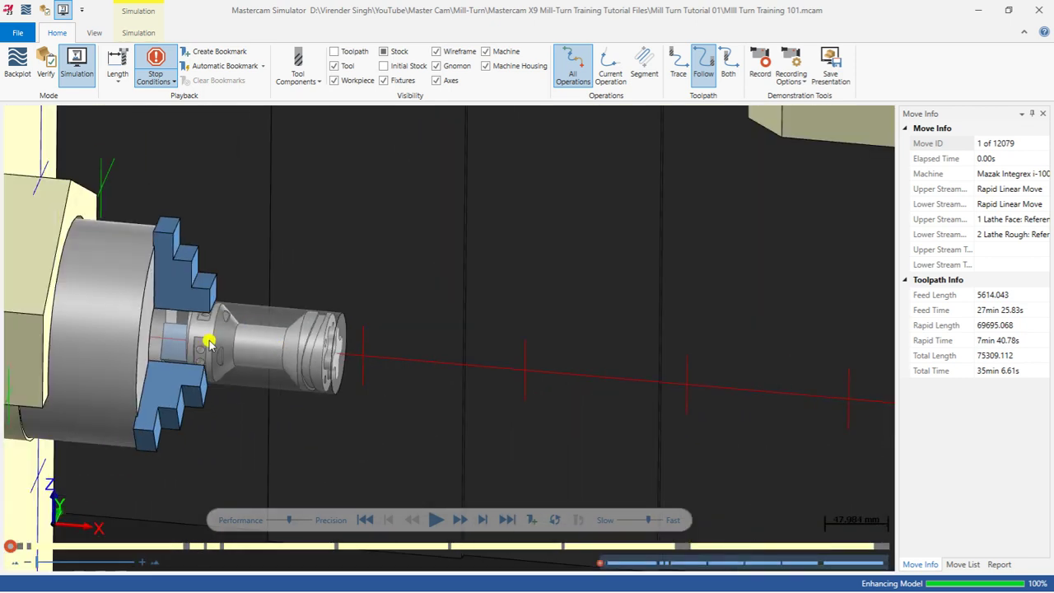
{"action": "left_click", "coordinate": [333, 81]}
{"action": "left_click", "coordinate": [332, 81]}
{"action": "left_click", "coordinate": [384, 52]}
{"action": "left_click", "coordinate": [387, 52]}
{"action": "left_click", "coordinate": [390, 53]}
Step: Examine the Mazak machine's left and right spindles, upper milling head and lower turret
{"action": "scroll", "coordinate": [256, 317], "scroll_direction": "down", "scroll_amount": 10}
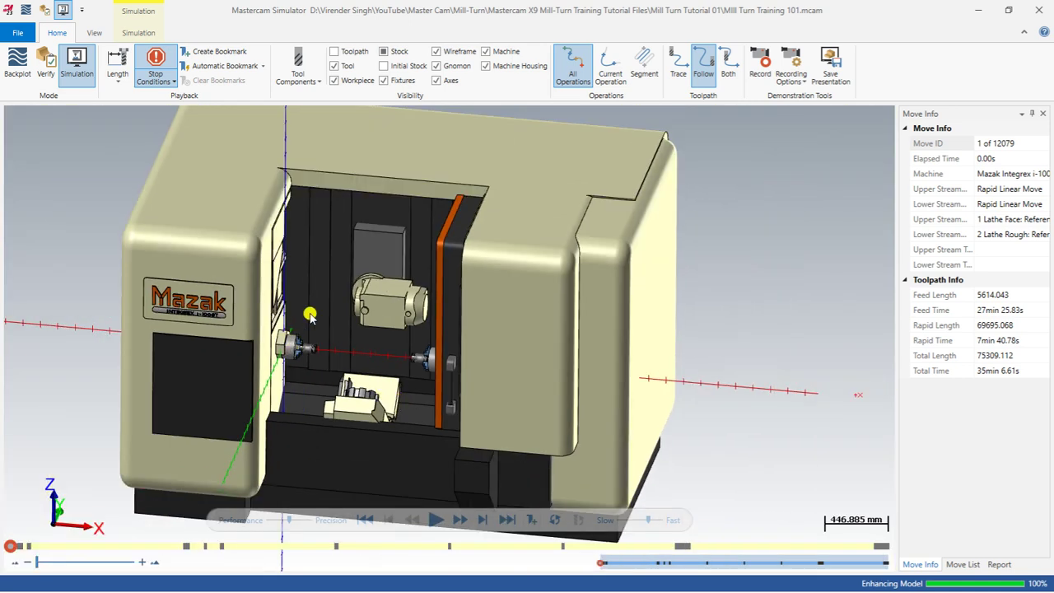
{"action": "scroll", "coordinate": [304, 344], "scroll_direction": "up", "scroll_amount": 5}
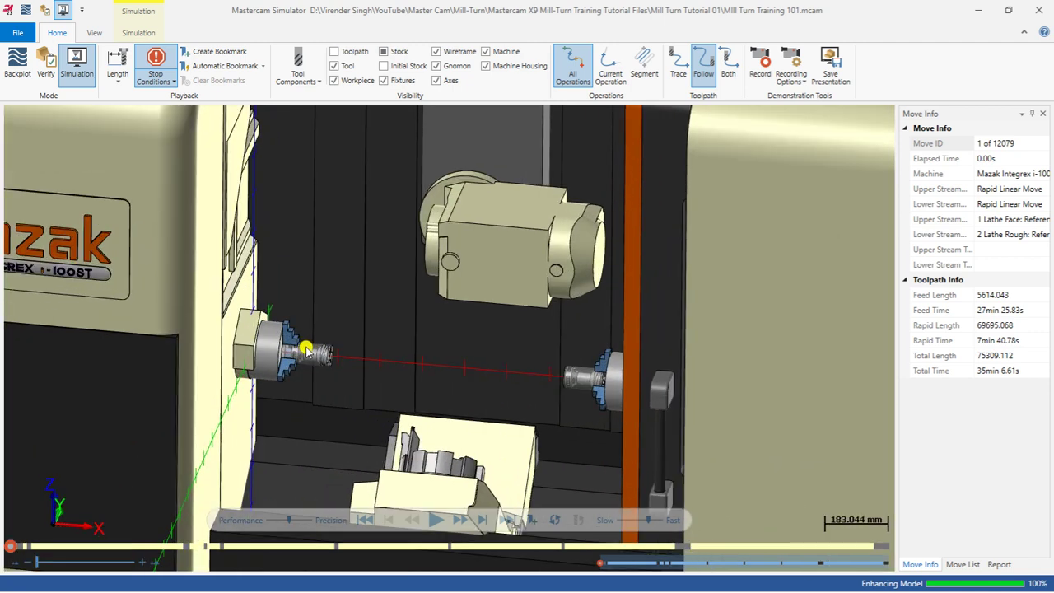
{"action": "scroll", "coordinate": [397, 386], "scroll_direction": "down", "scroll_amount": 2}
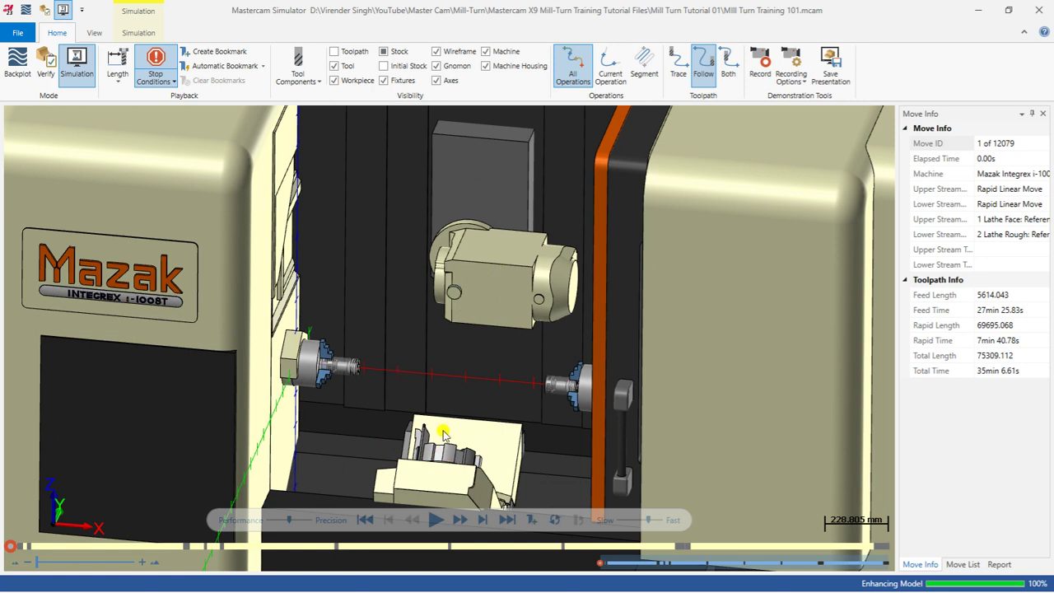
{"action": "scroll", "coordinate": [444, 428], "scroll_direction": "up", "scroll_amount": 2}
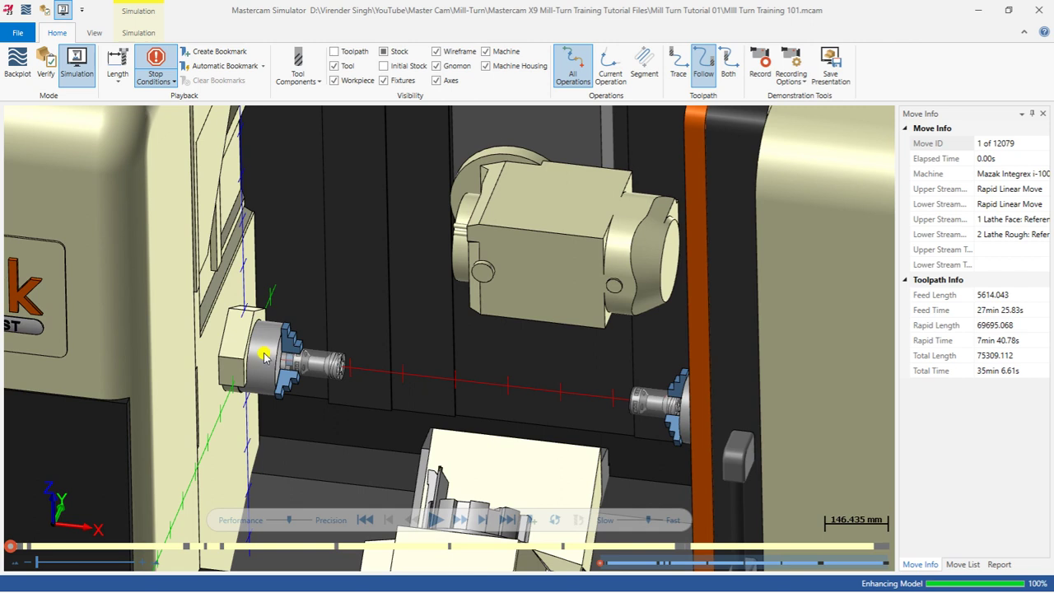
{"action": "scroll", "coordinate": [256, 351], "scroll_direction": "up", "scroll_amount": 2}
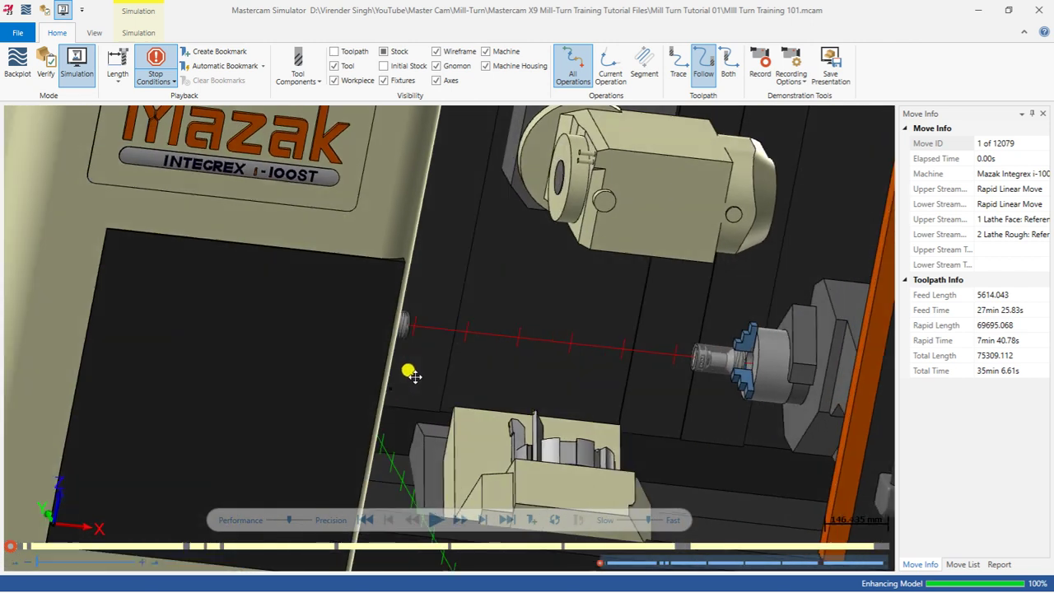
{"action": "scroll", "coordinate": [738, 374], "scroll_direction": "up", "scroll_amount": 4}
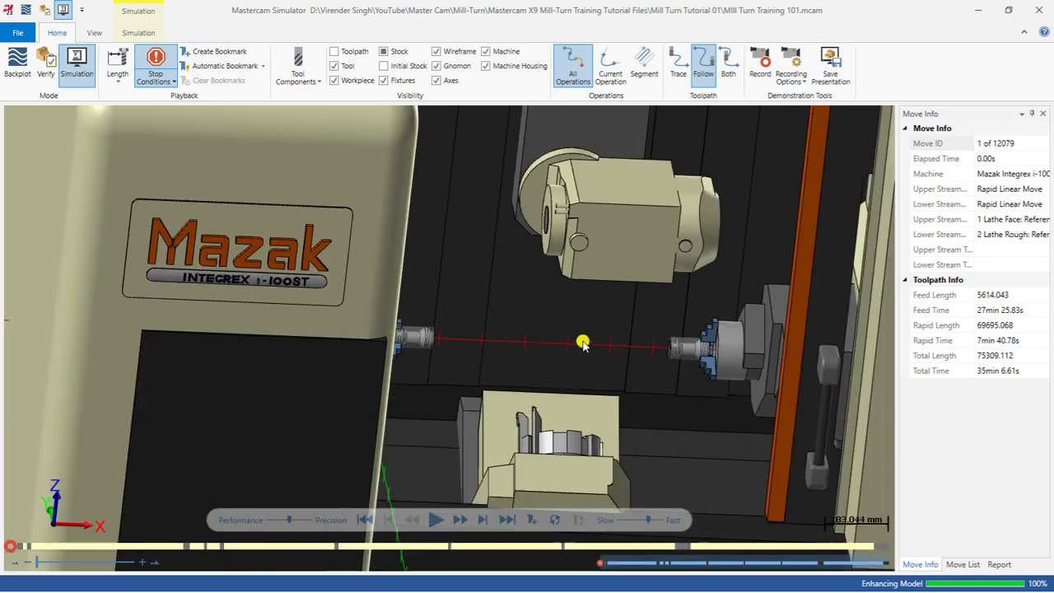
{"action": "scroll", "coordinate": [404, 324], "scroll_direction": "down", "scroll_amount": 3}
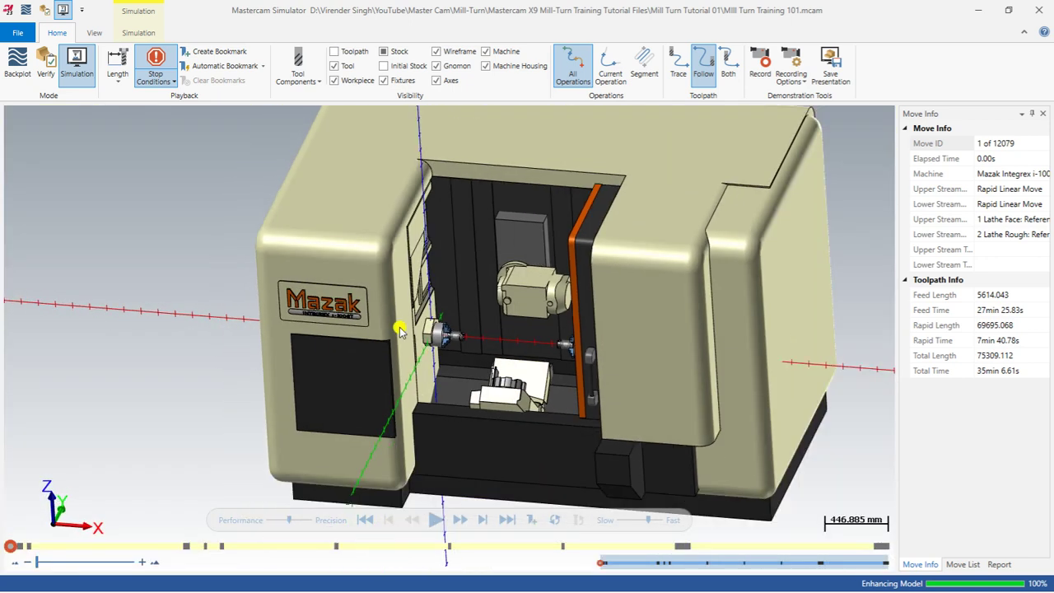
{"action": "scroll", "coordinate": [546, 324], "scroll_direction": "up", "scroll_amount": 4}
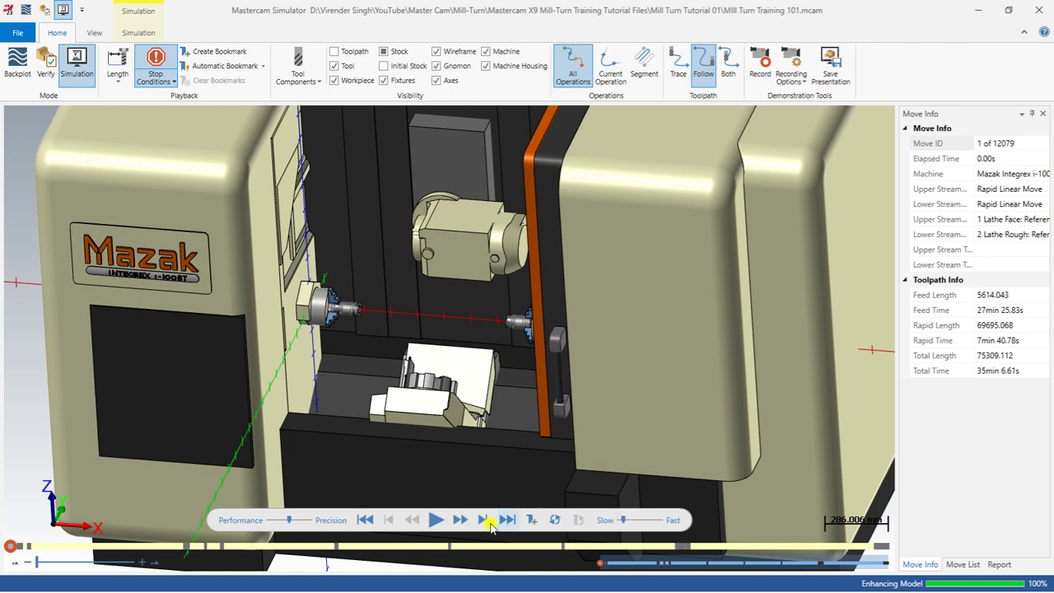
Step: Play the machine simulation at a reduced speed and watch the first lathe facing operation approach the left spindle
{"action": "left_click", "coordinate": [435, 520]}
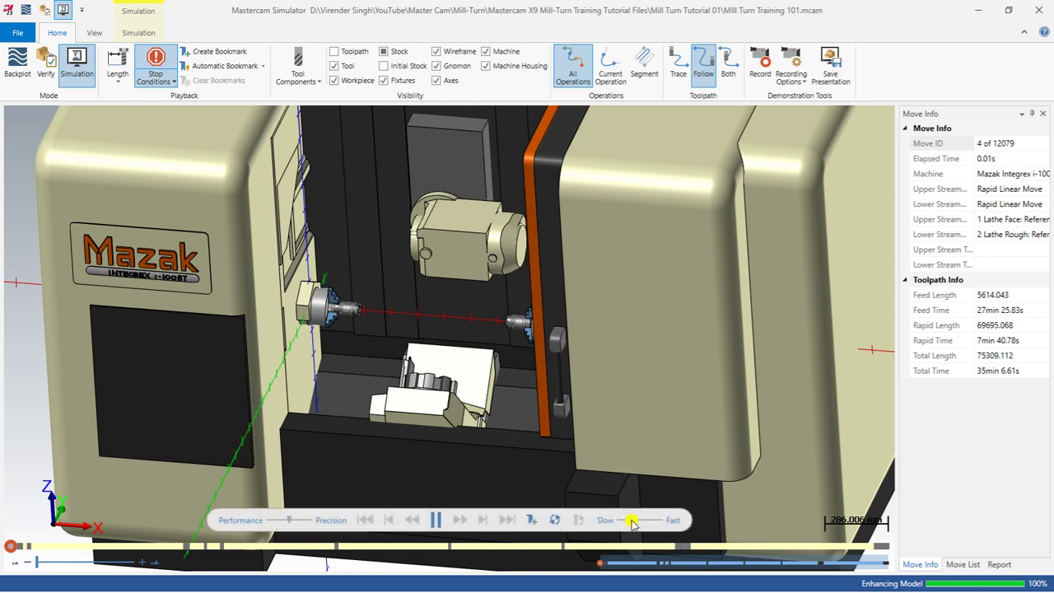
{"action": "scroll", "coordinate": [428, 395], "scroll_direction": "down", "scroll_amount": 1}
{"action": "scroll", "coordinate": [429, 395], "scroll_direction": "up", "scroll_amount": 1}
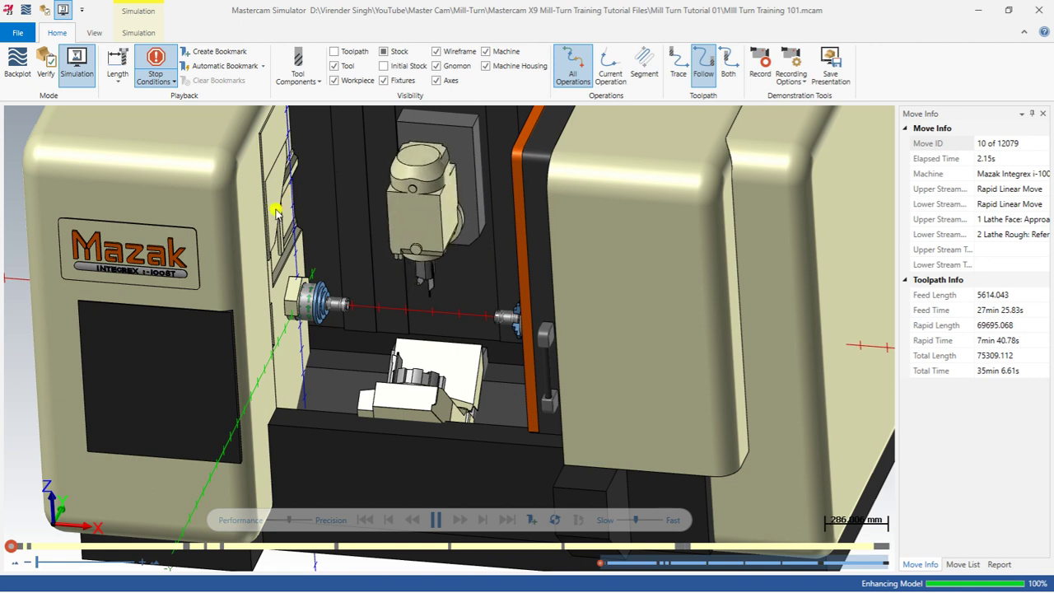
{"action": "scroll", "coordinate": [402, 289], "scroll_direction": "up", "scroll_amount": 3}
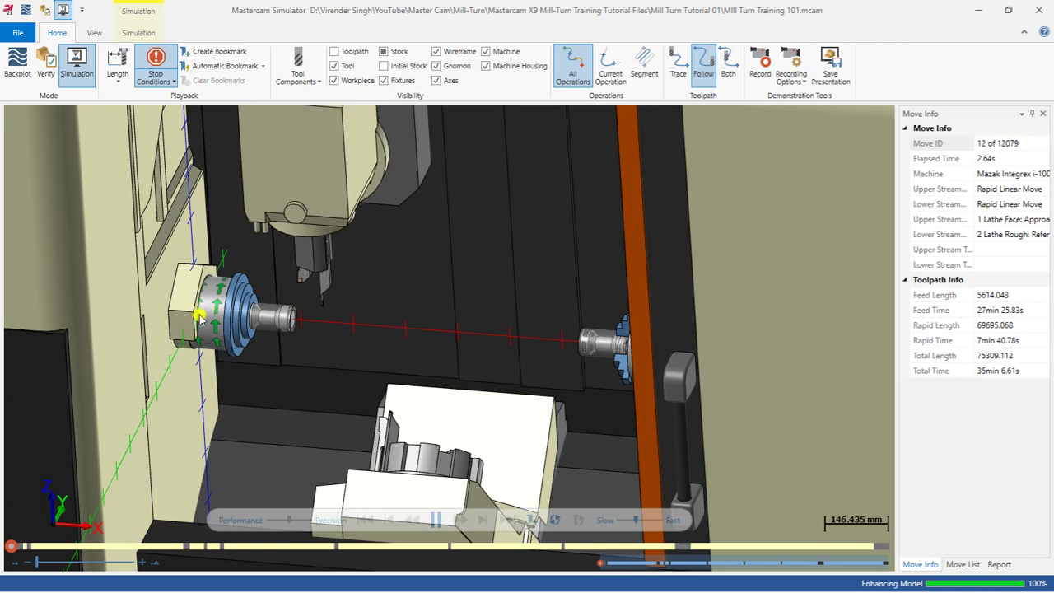
Step: Watch the facing cut and the lower turret's lathe rough operation on the part at the left spindle
{"action": "scroll", "coordinate": [205, 313], "scroll_direction": "up", "scroll_amount": 3}
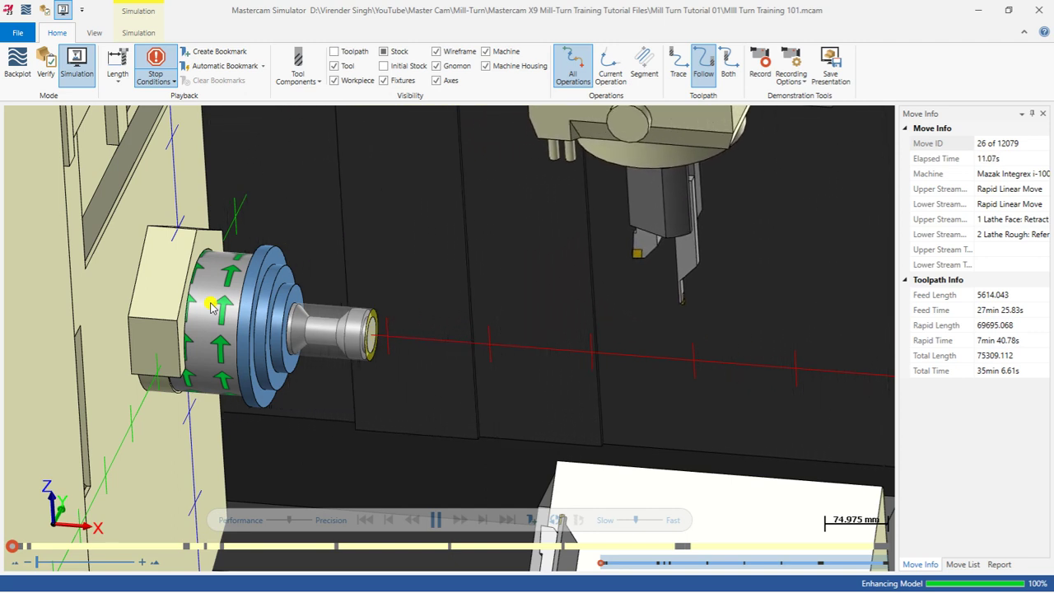
{"action": "scroll", "coordinate": [332, 347], "scroll_direction": "down", "scroll_amount": 2}
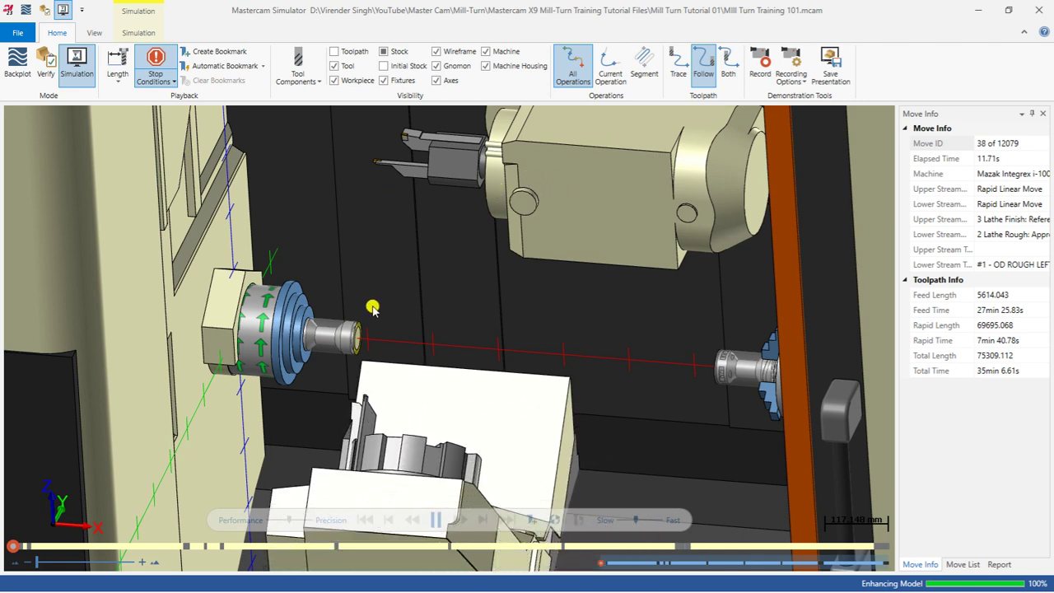
{"action": "scroll", "coordinate": [368, 311], "scroll_direction": "up", "scroll_amount": 2}
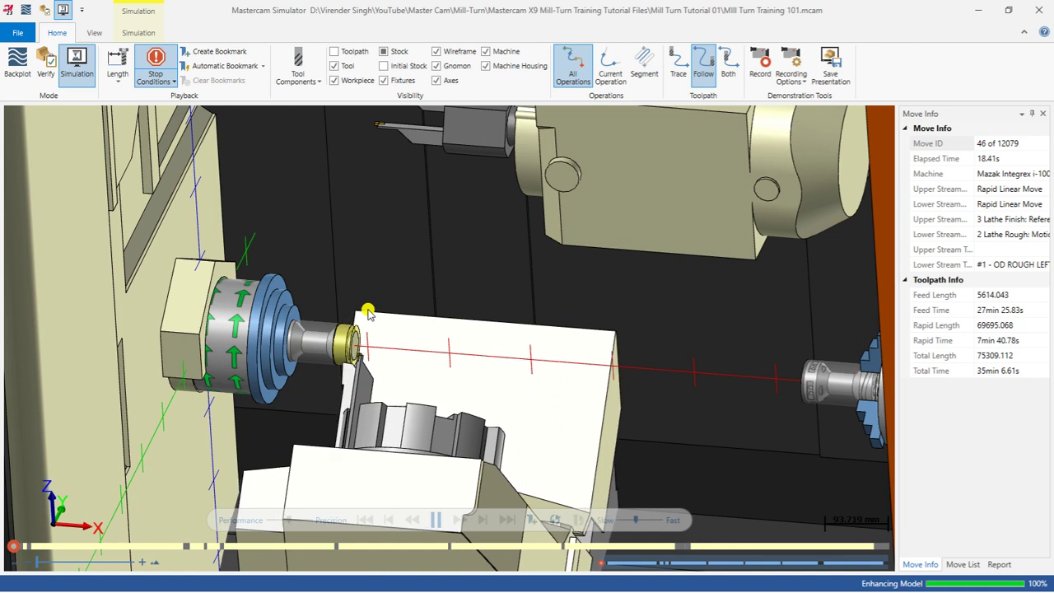
{"action": "scroll", "coordinate": [354, 370], "scroll_direction": "up", "scroll_amount": 5}
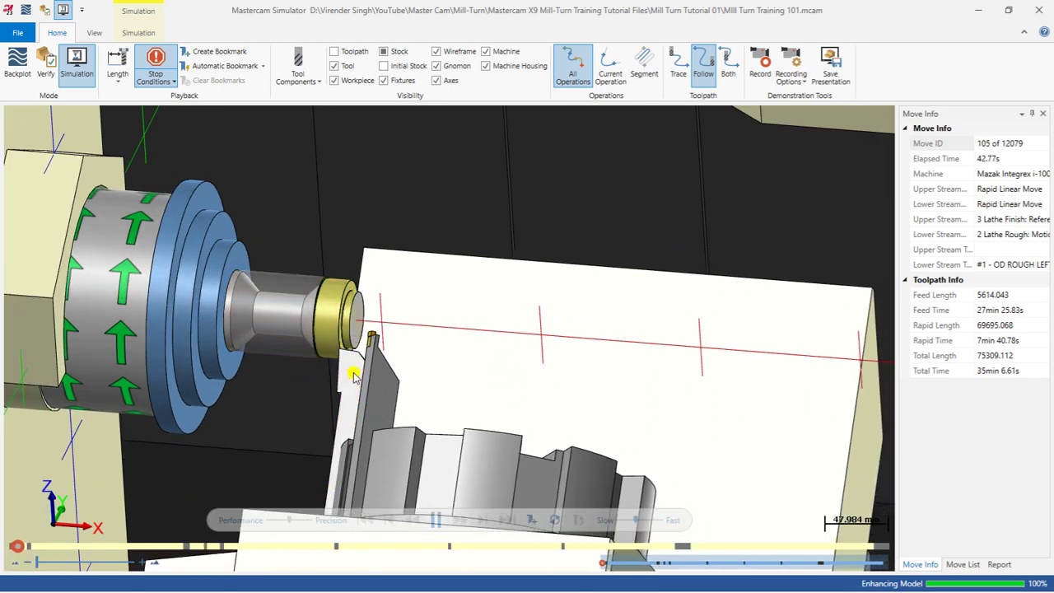
{"action": "scroll", "coordinate": [354, 350], "scroll_direction": "down", "scroll_amount": 6}
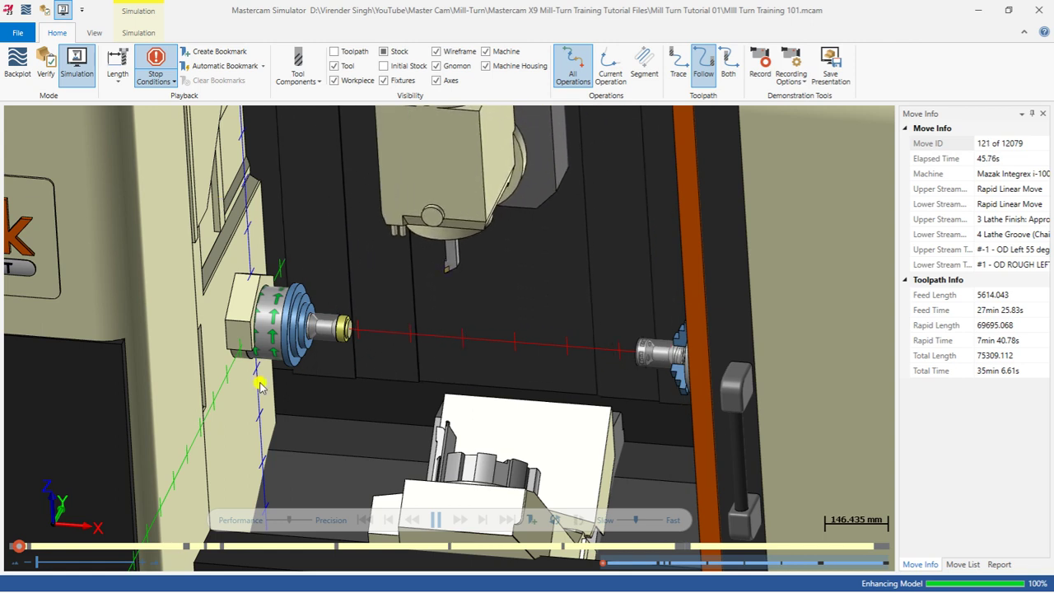
Step: Watch the upper head's lathe finish operation at the left spindle and check the simulation's stop conditions
{"action": "scroll", "coordinate": [368, 283], "scroll_direction": "up", "scroll_amount": 3}
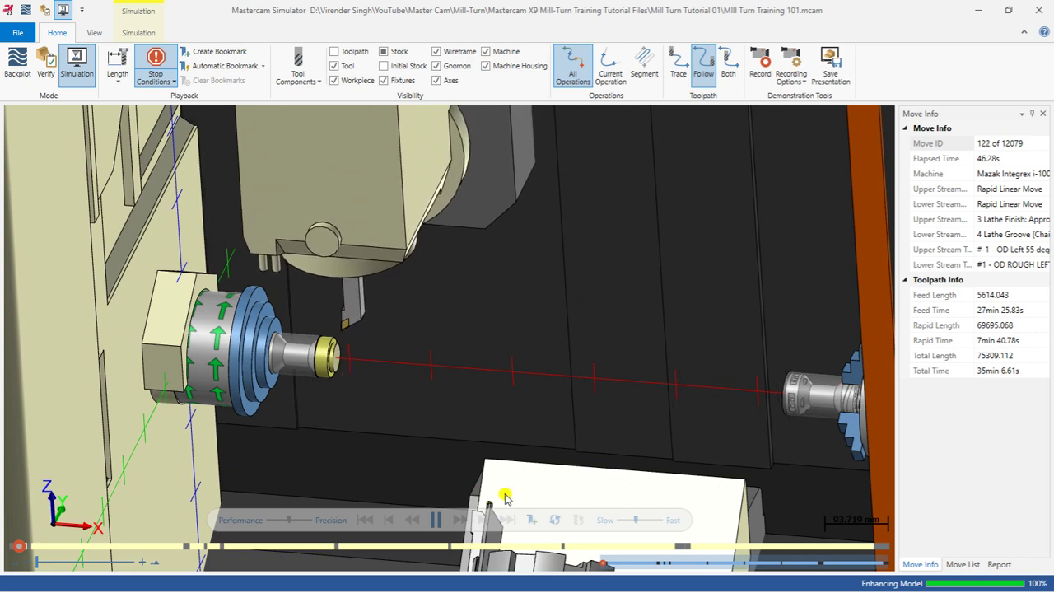
{"action": "scroll", "coordinate": [387, 371], "scroll_direction": "up", "scroll_amount": 4}
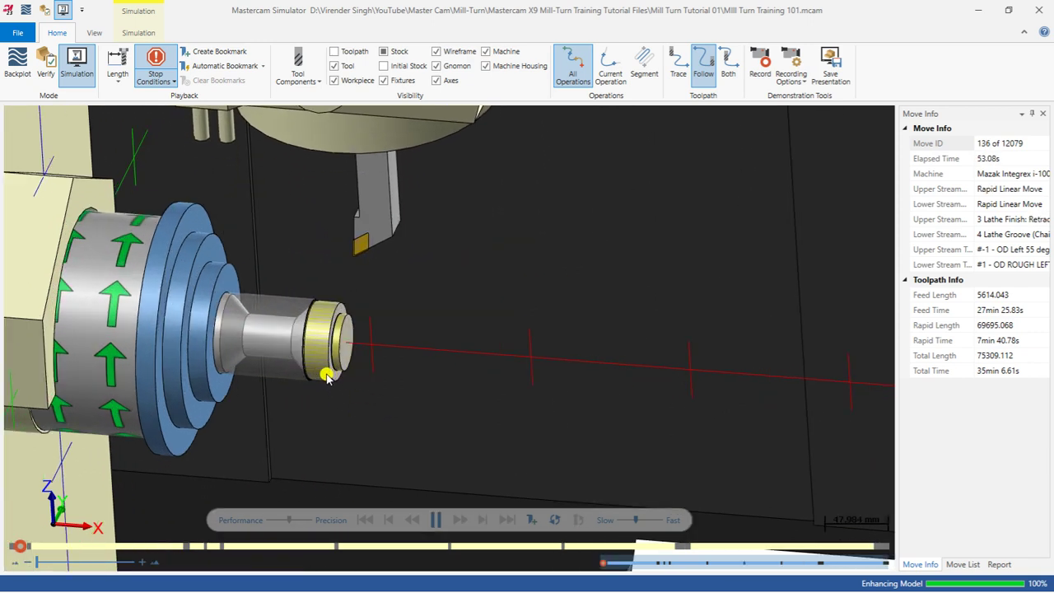
{"action": "scroll", "coordinate": [327, 376], "scroll_direction": "down", "scroll_amount": 4}
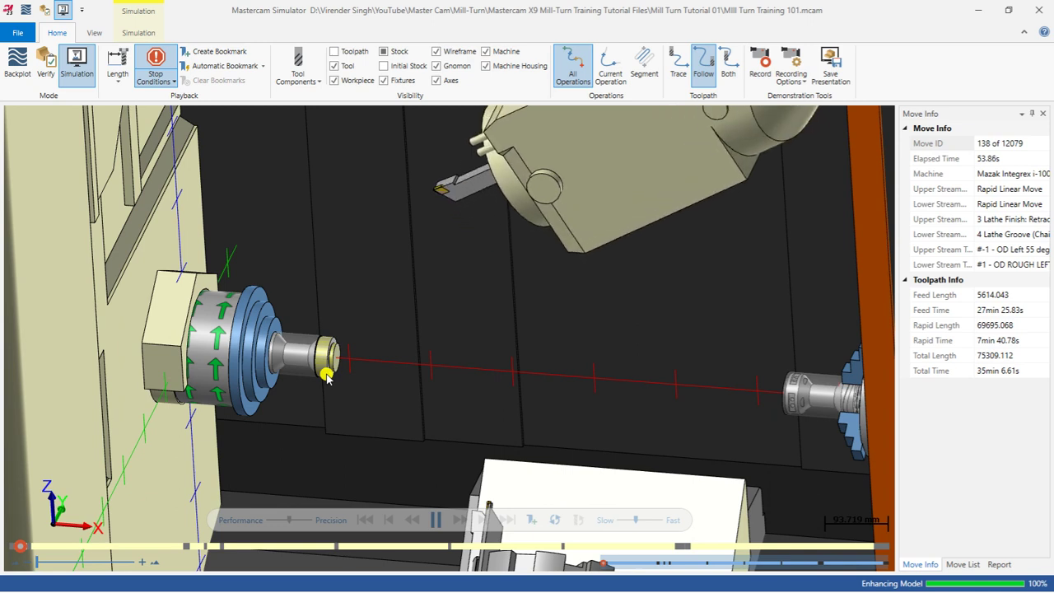
{"action": "left_click", "coordinate": [173, 81]}
{"action": "left_click", "coordinate": [291, 179]}
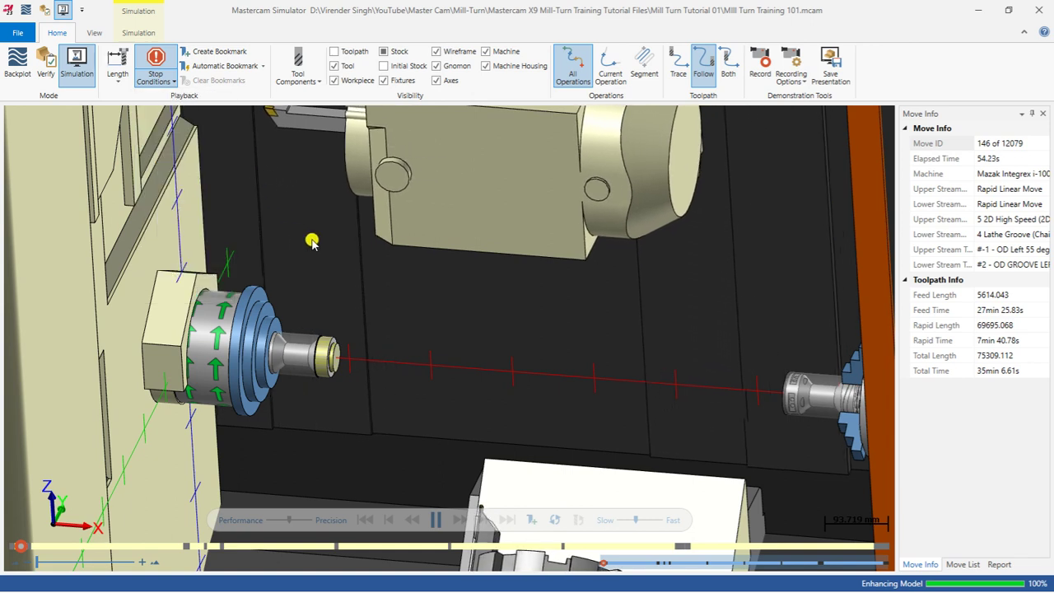
Step: Examine the lower turret indexing to the OD groove tool while the upper head changes to the 10 flat endmill
{"action": "scroll", "coordinate": [311, 240], "scroll_direction": "down", "scroll_amount": 4}
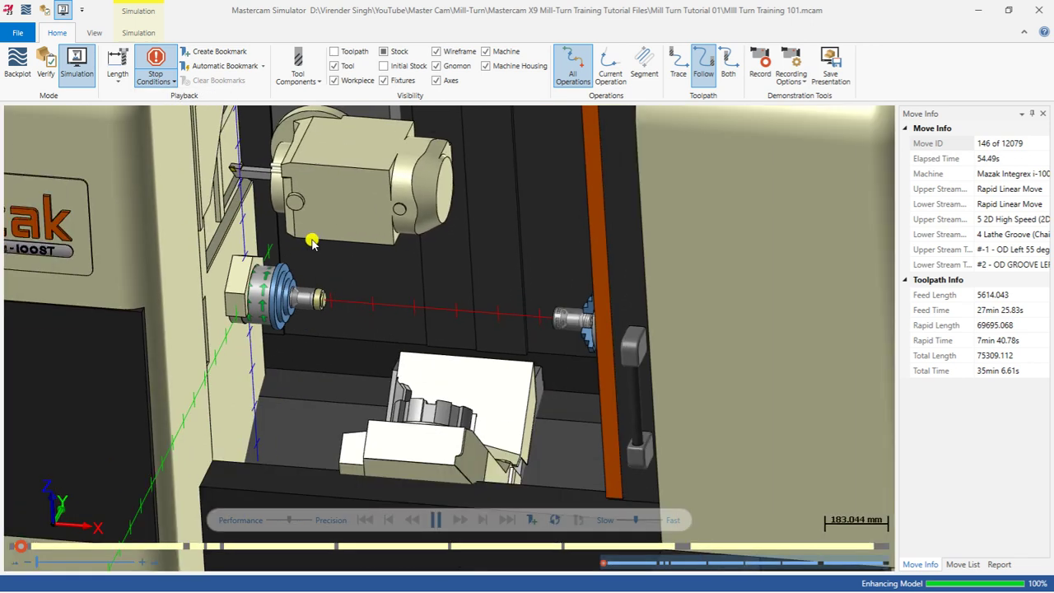
{"action": "scroll", "coordinate": [393, 401], "scroll_direction": "up", "scroll_amount": 5}
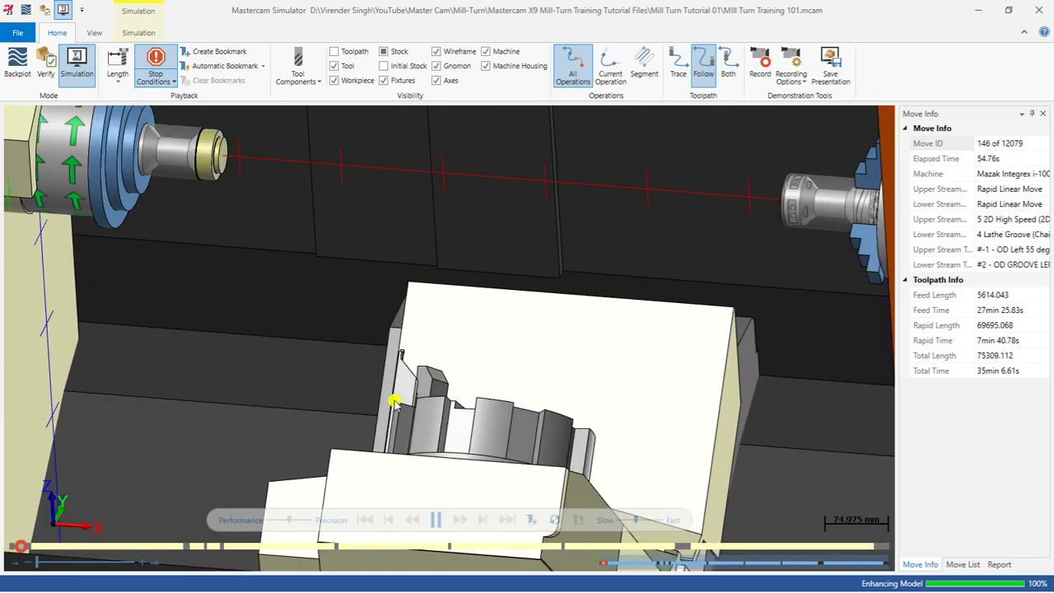
{"action": "scroll", "coordinate": [394, 401], "scroll_direction": "down", "scroll_amount": 2}
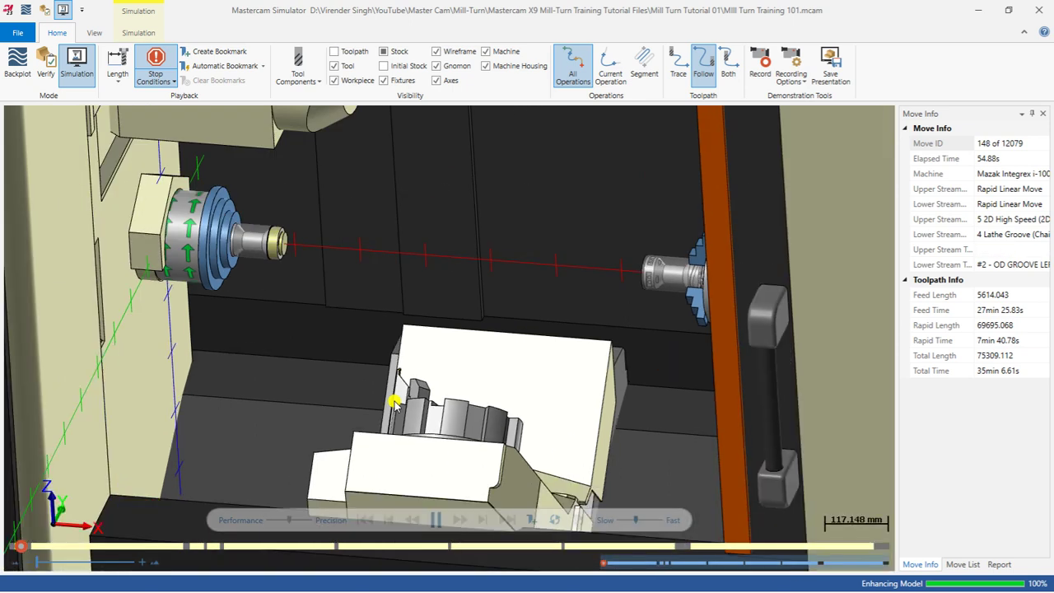
{"action": "scroll", "coordinate": [394, 400], "scroll_direction": "down", "scroll_amount": 2}
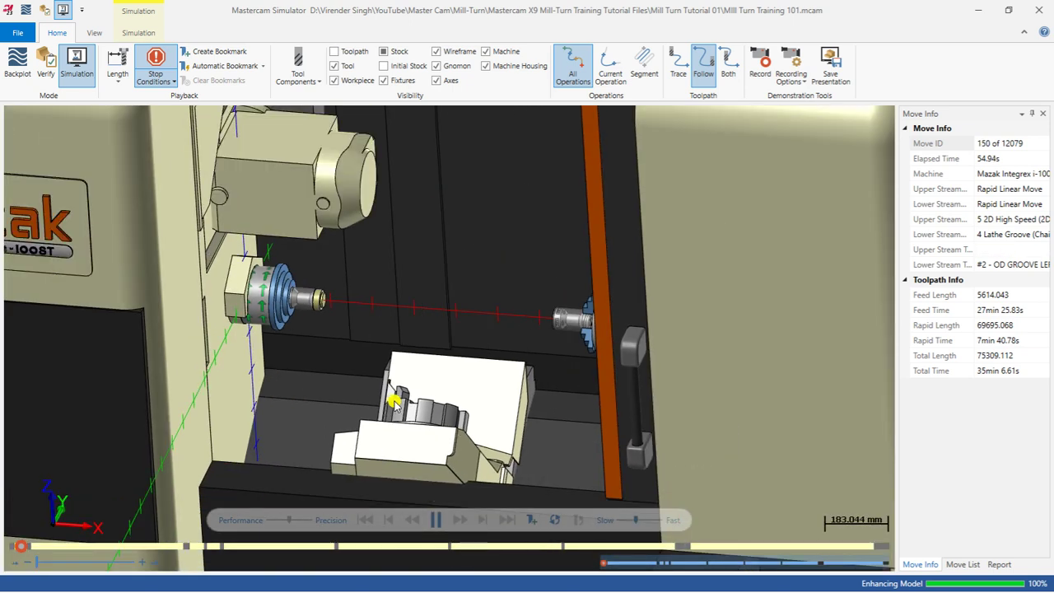
{"action": "scroll", "coordinate": [306, 294], "scroll_direction": "up", "scroll_amount": 2}
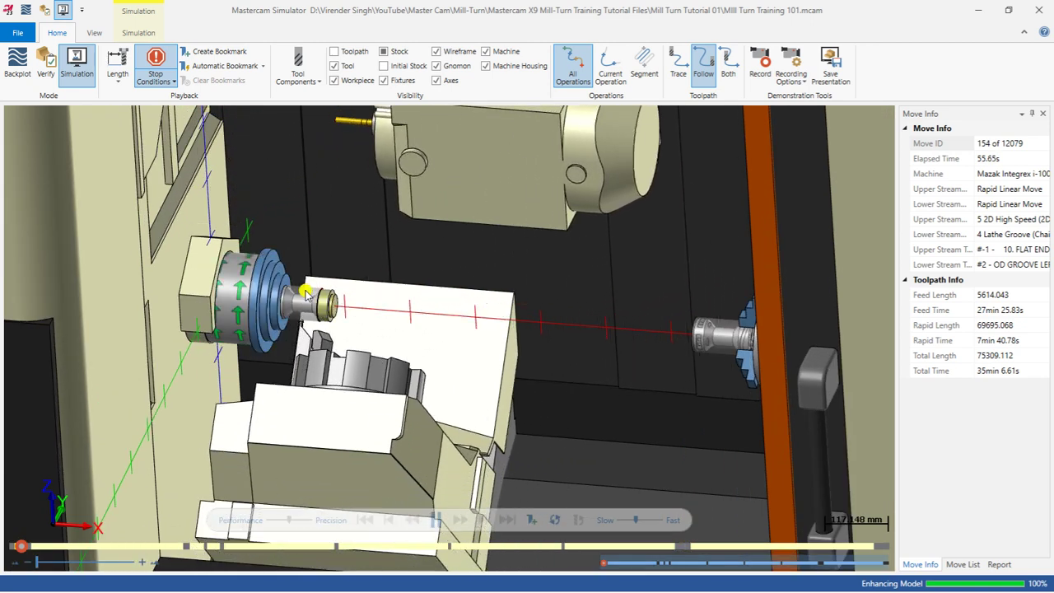
Step: Watch the lathe groove operation cut the neck between the two flanges up close
{"action": "scroll", "coordinate": [305, 294], "scroll_direction": "up", "scroll_amount": 3}
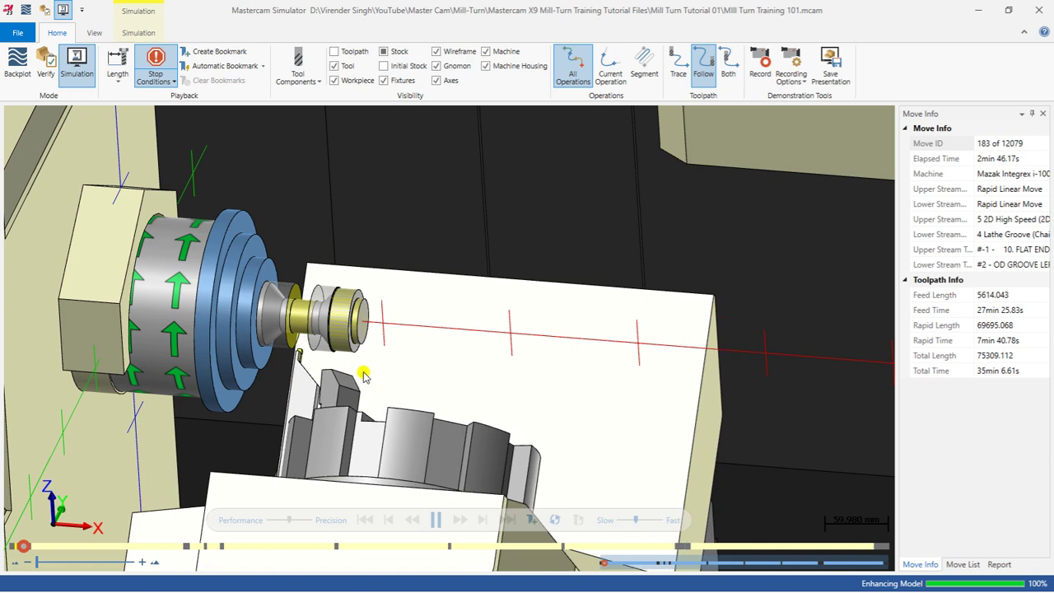
{"action": "scroll", "coordinate": [316, 322], "scroll_direction": "up", "scroll_amount": 2}
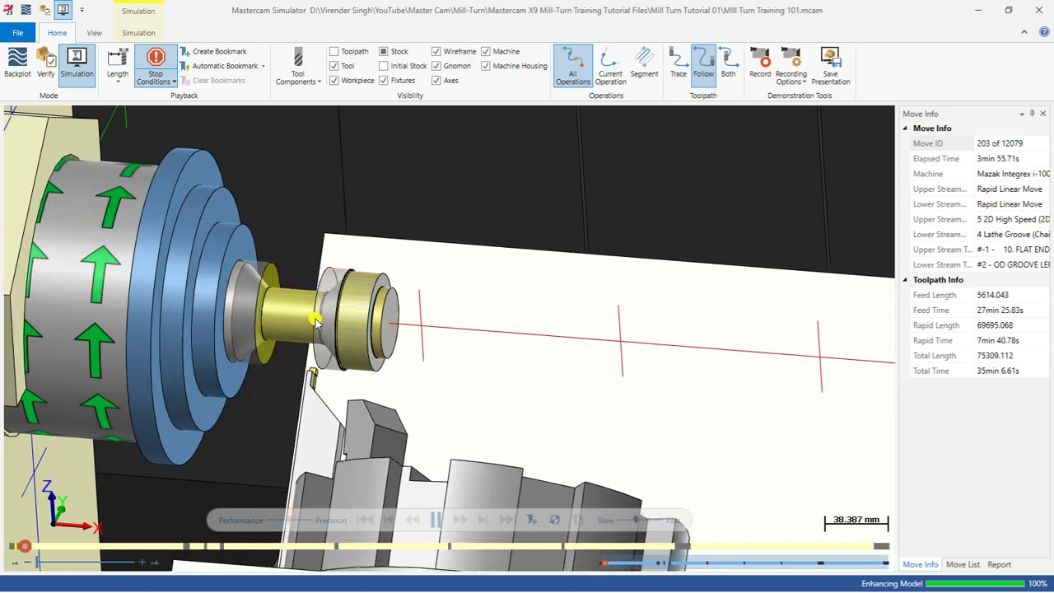
{"action": "scroll", "coordinate": [315, 322], "scroll_direction": "down", "scroll_amount": 1}
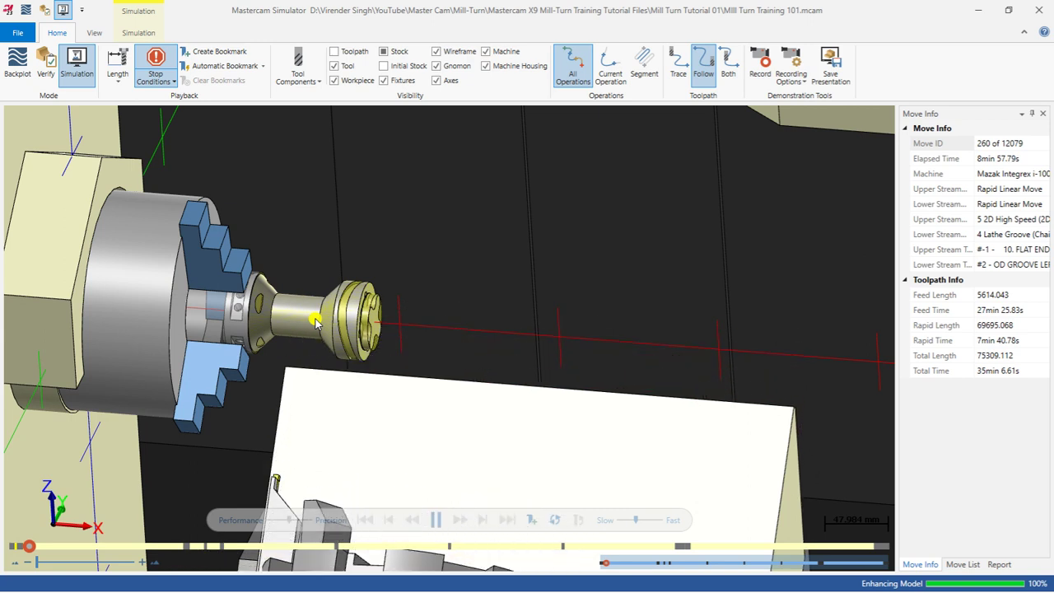
{"action": "scroll", "coordinate": [316, 321], "scroll_direction": "down", "scroll_amount": 5}
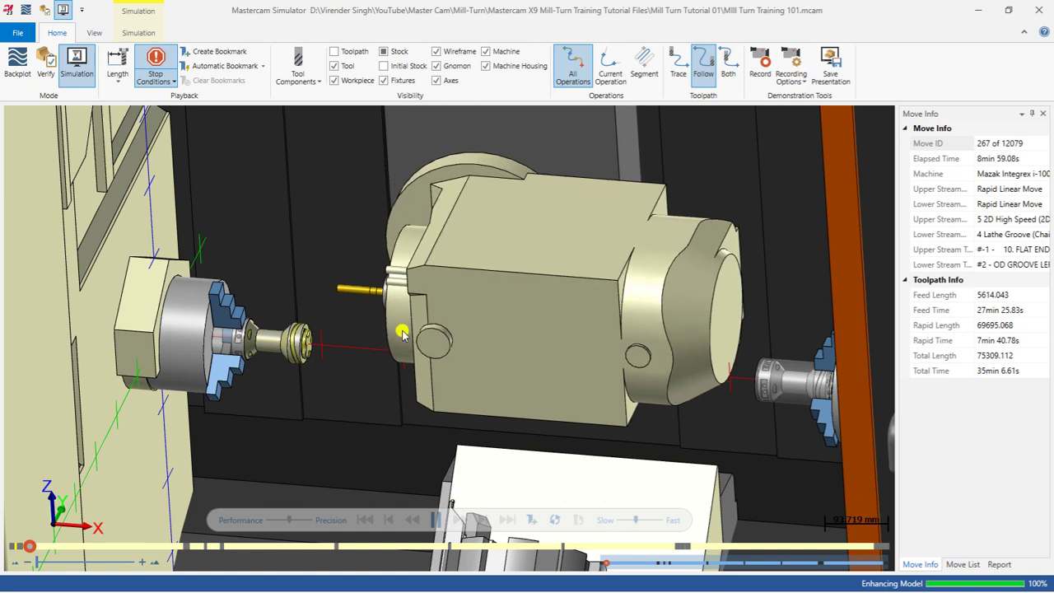
Step: Watch the 2D High Speed operation mill the lobed boss on the part's front face with the 10 flat endmill
{"action": "scroll", "coordinate": [367, 382], "scroll_direction": "up", "scroll_amount": 5}
{"action": "scroll", "coordinate": [364, 353], "scroll_direction": "down", "scroll_amount": 3}
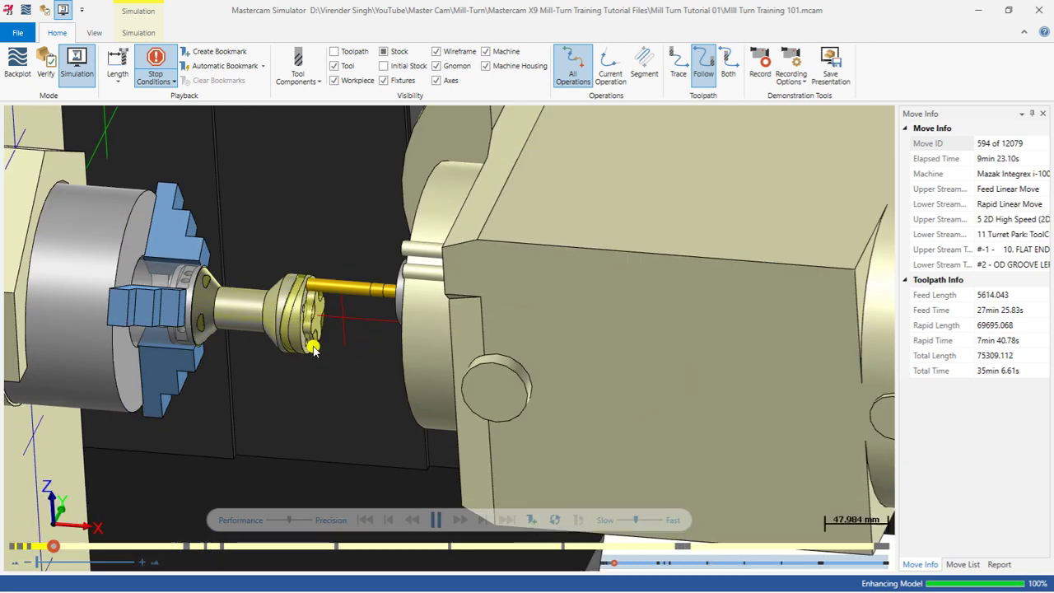
{"action": "scroll", "coordinate": [301, 296], "scroll_direction": "up", "scroll_amount": 2}
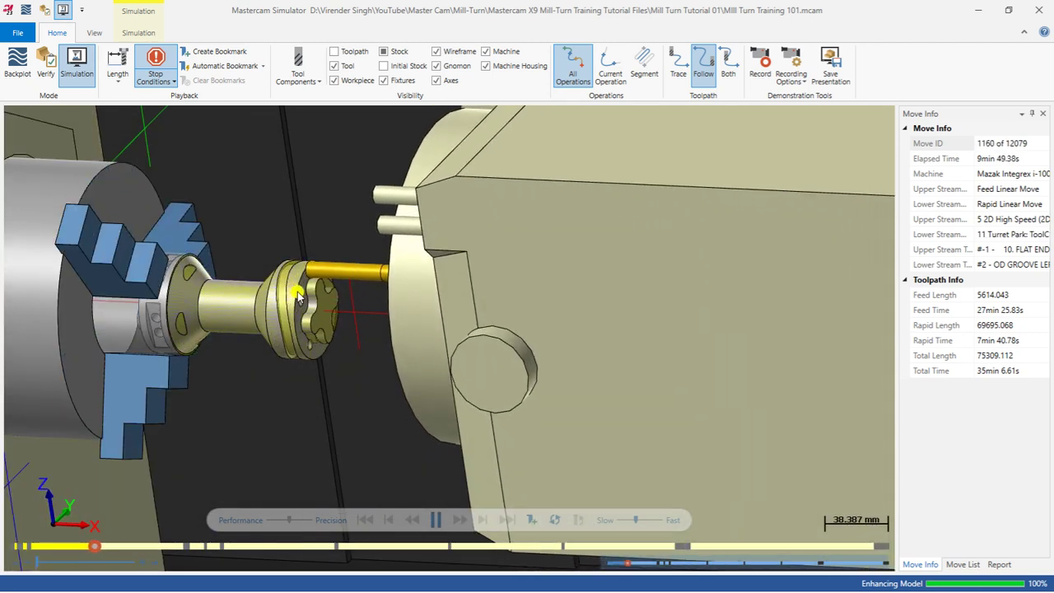
{"action": "scroll", "coordinate": [301, 298], "scroll_direction": "up", "scroll_amount": 2}
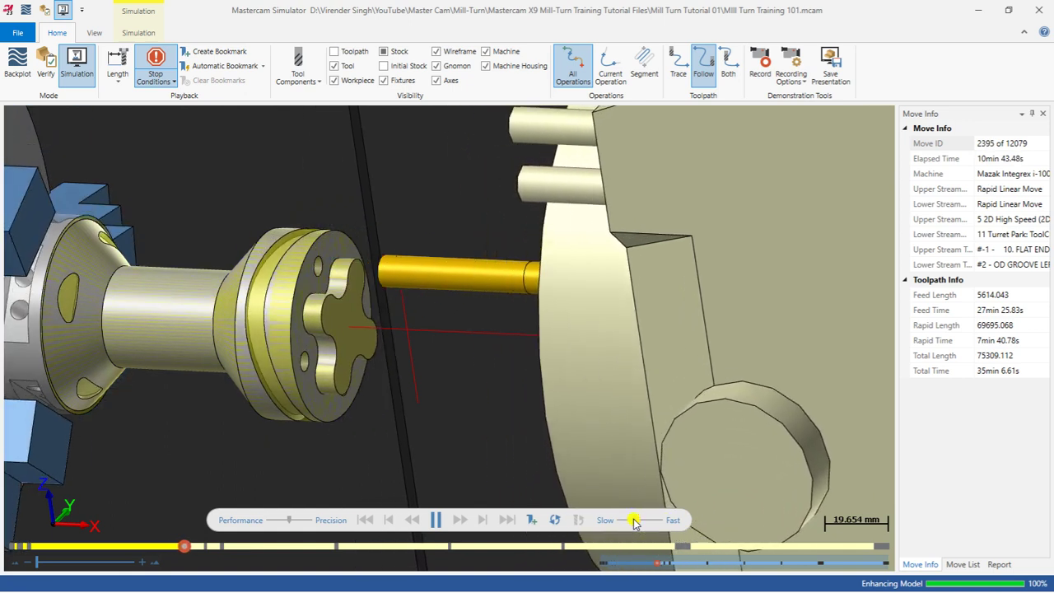
{"action": "middle_click_drag", "start_coordinate": [399, 344], "coordinate": [328, 317]}
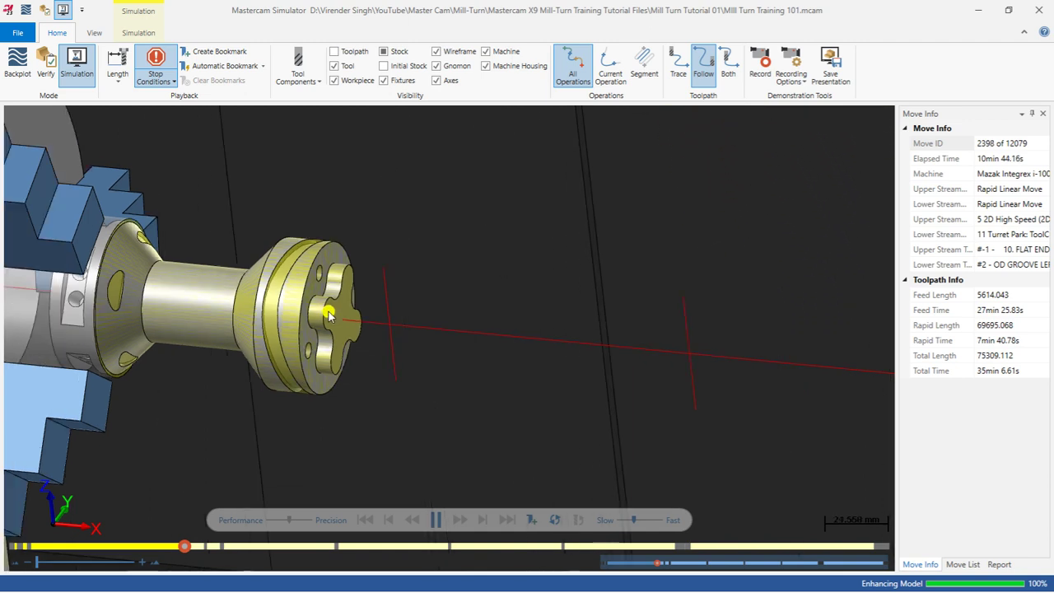
Step: Watch the tool change and the G82 drilling cycle make the front-face holes with the 6.3 drill
{"action": "scroll", "coordinate": [328, 315], "scroll_direction": "down", "scroll_amount": 6}
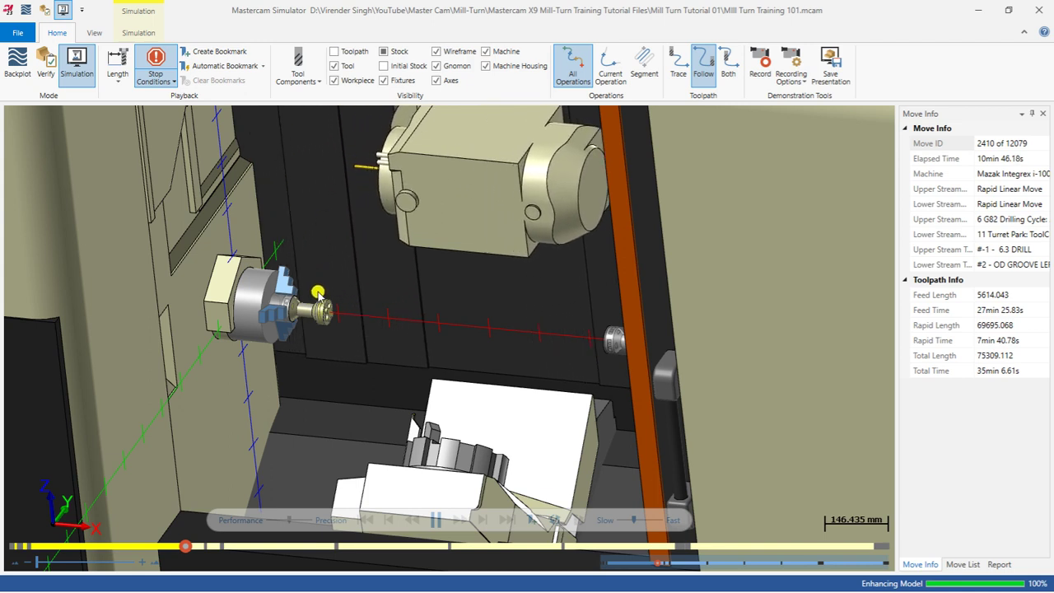
{"action": "scroll", "coordinate": [327, 317], "scroll_direction": "up", "scroll_amount": 3}
{"action": "scroll", "coordinate": [329, 317], "scroll_direction": "down", "scroll_amount": 3}
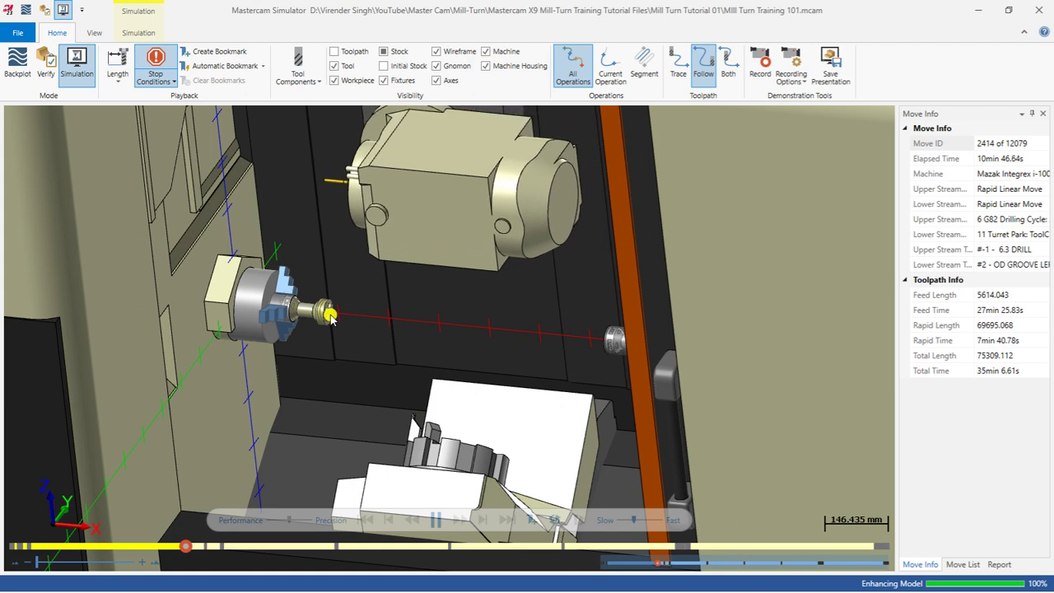
{"action": "scroll", "coordinate": [329, 317], "scroll_direction": "up", "scroll_amount": 4}
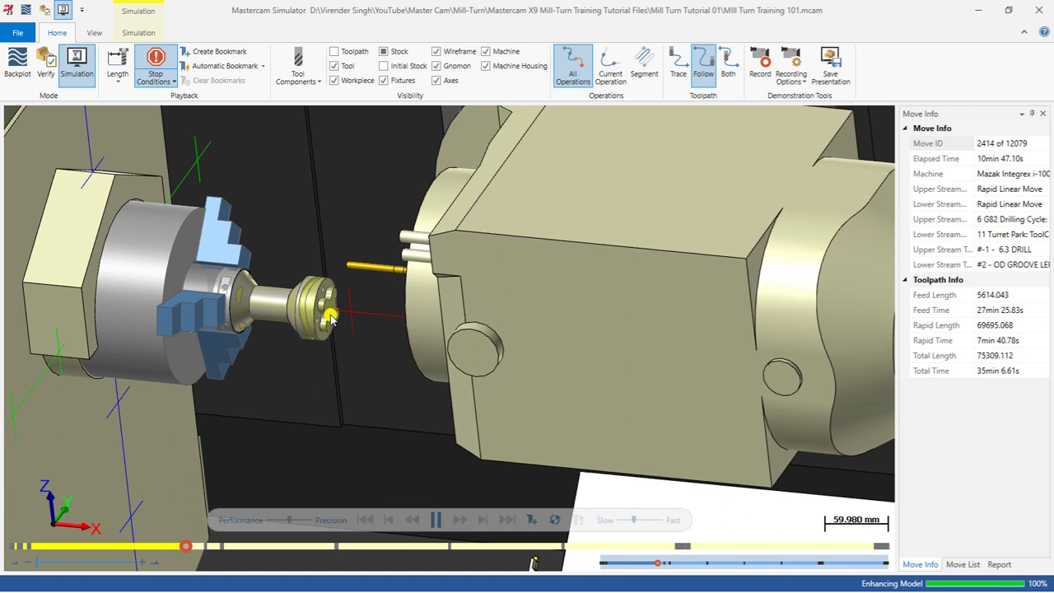
{"action": "scroll", "coordinate": [329, 317], "scroll_direction": "up", "scroll_amount": 1}
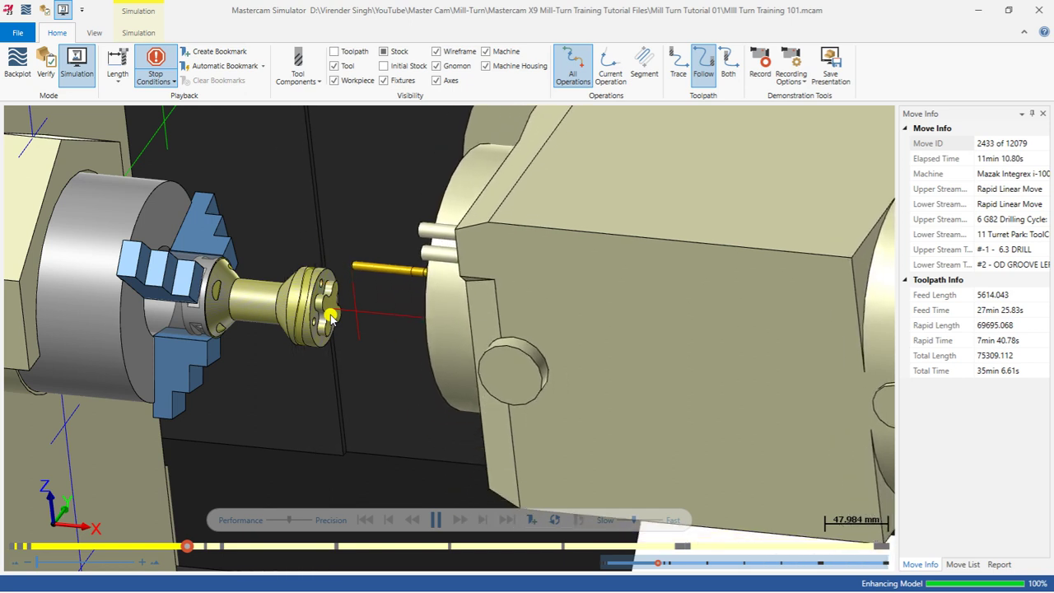
{"action": "scroll", "coordinate": [329, 317], "scroll_direction": "down", "scroll_amount": 3}
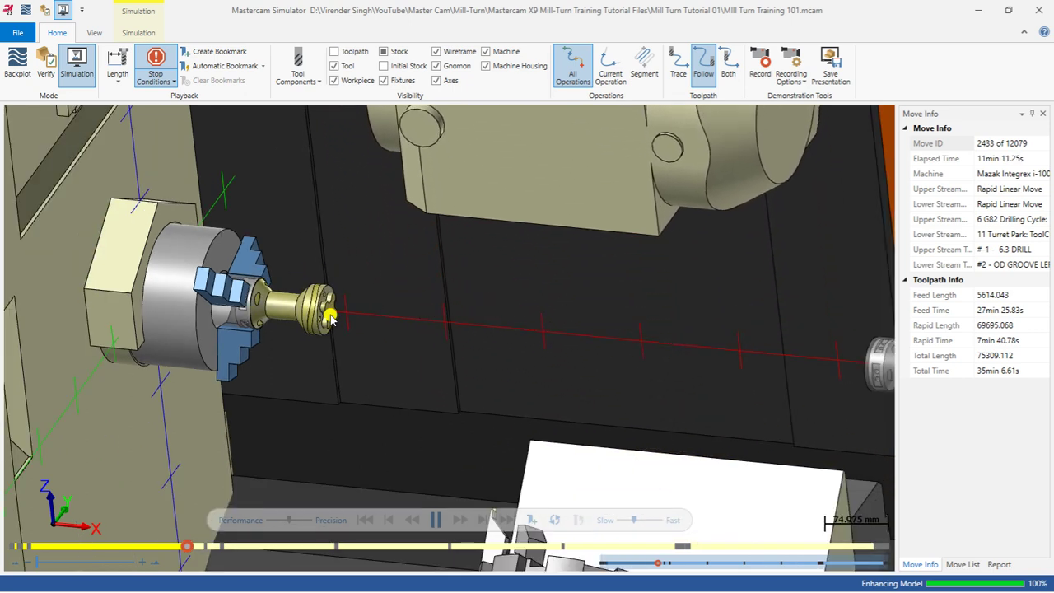
{"action": "scroll", "coordinate": [331, 317], "scroll_direction": "down", "scroll_amount": 2}
{"action": "scroll", "coordinate": [306, 291], "scroll_direction": "down", "scroll_amount": 1}
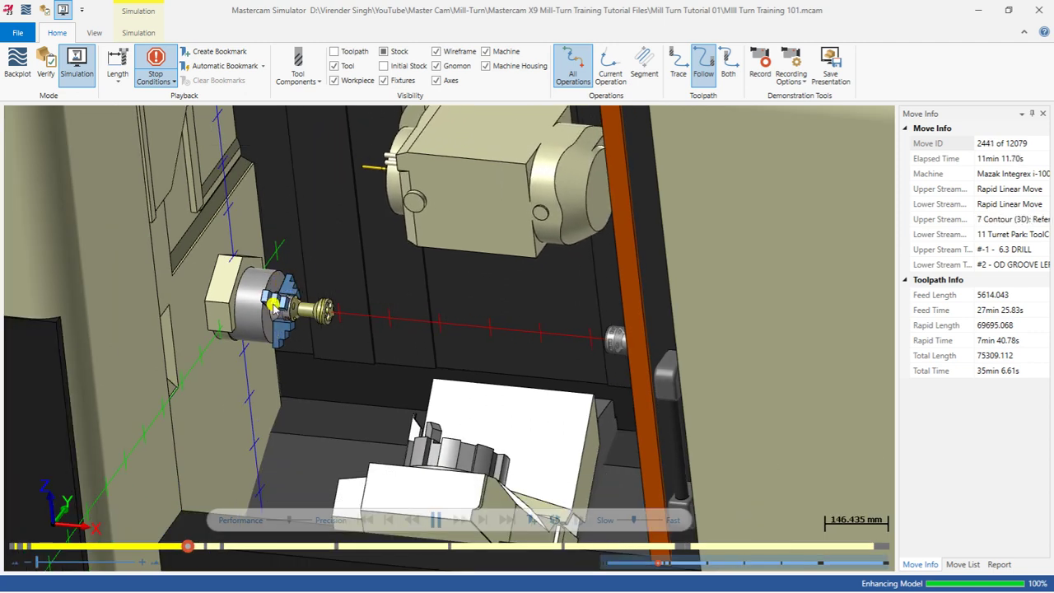
Step: Watch the upper head swing vertical and run the first 3D contour operation with the 6 flat endmill
{"action": "scroll", "coordinate": [273, 306], "scroll_direction": "down", "scroll_amount": 1}
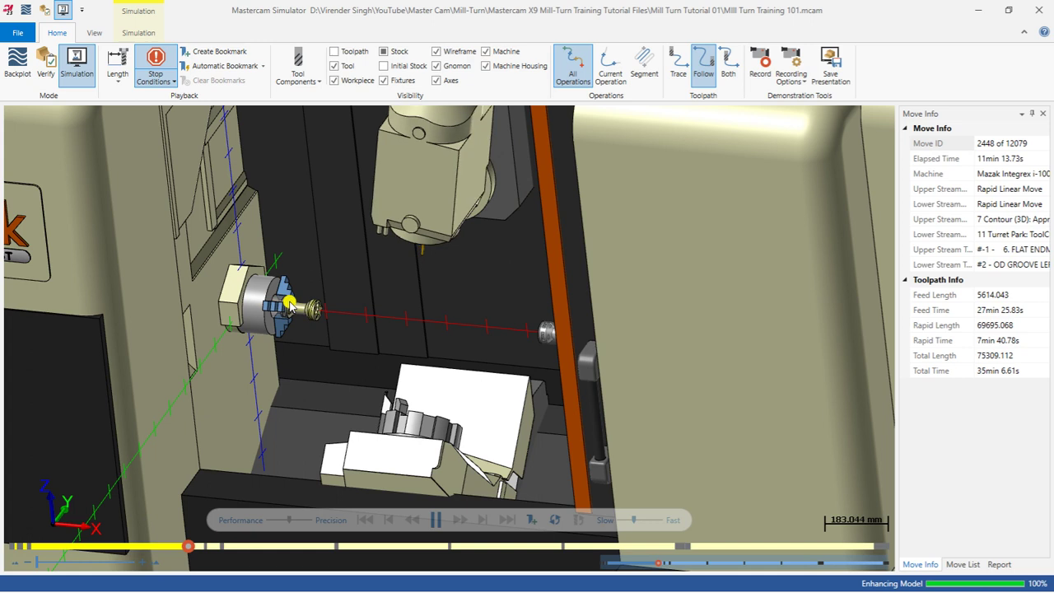
{"action": "scroll", "coordinate": [309, 309], "scroll_direction": "up", "scroll_amount": 3}
{"action": "scroll", "coordinate": [311, 308], "scroll_direction": "up", "scroll_amount": 3}
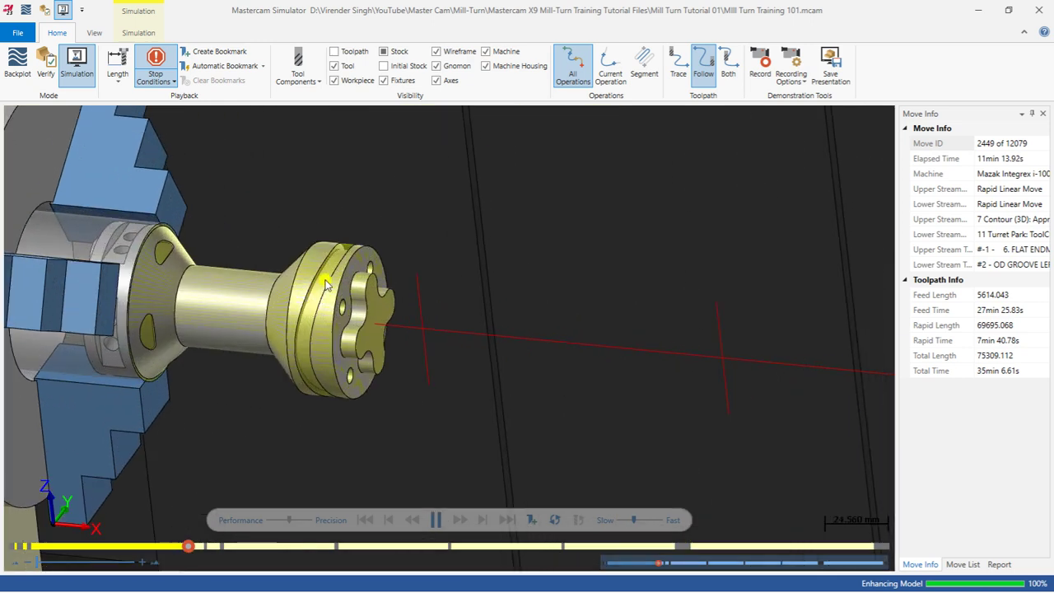
{"action": "scroll", "coordinate": [337, 284], "scroll_direction": "down", "scroll_amount": 4}
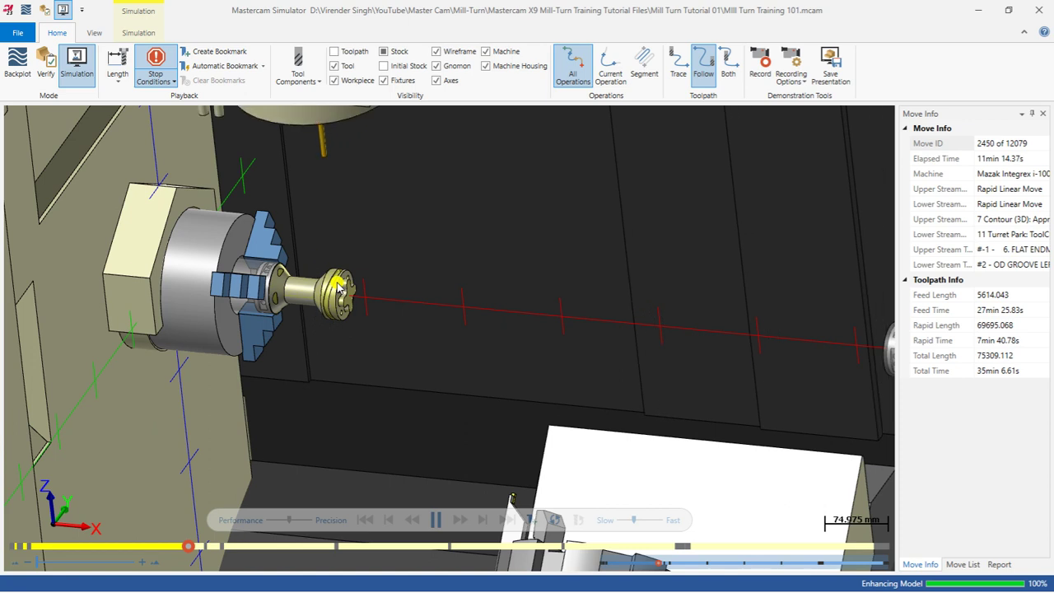
{"action": "scroll", "coordinate": [338, 284], "scroll_direction": "up", "scroll_amount": 2}
{"action": "scroll", "coordinate": [338, 284], "scroll_direction": "up", "scroll_amount": 2}
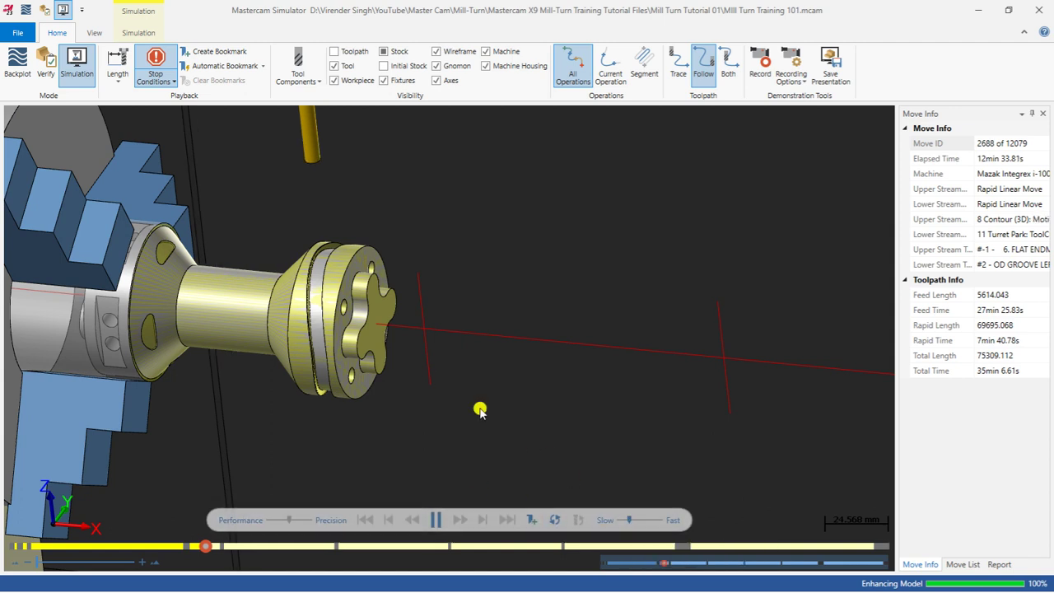
Step: Inspect the groove milled around the front flange by the second 3D contour operation and watch the tool retract
{"action": "scroll", "coordinate": [319, 302], "scroll_direction": "up", "scroll_amount": 2}
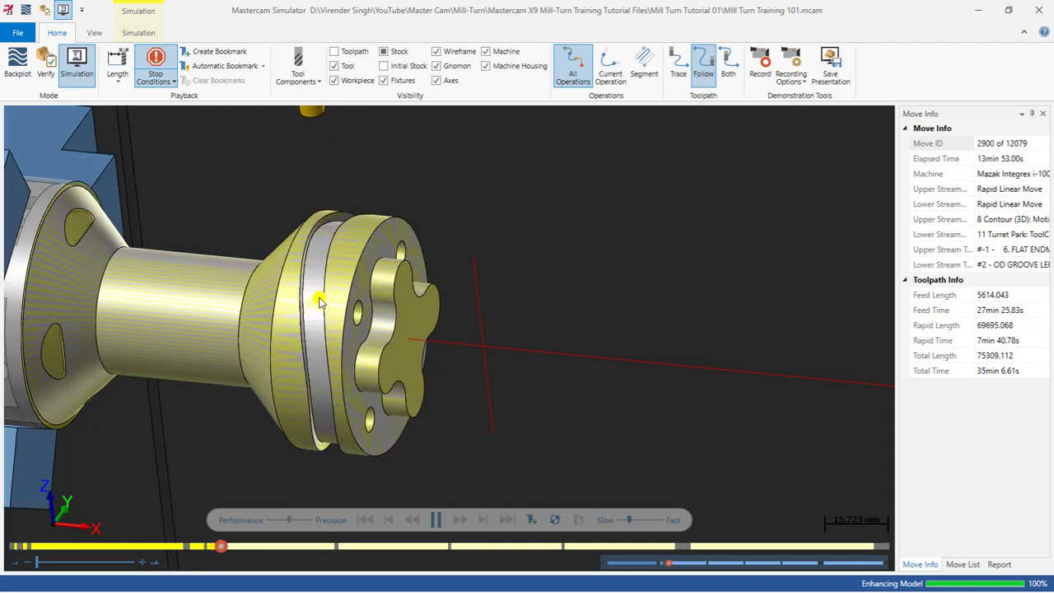
{"action": "scroll", "coordinate": [320, 303], "scroll_direction": "down", "scroll_amount": 5}
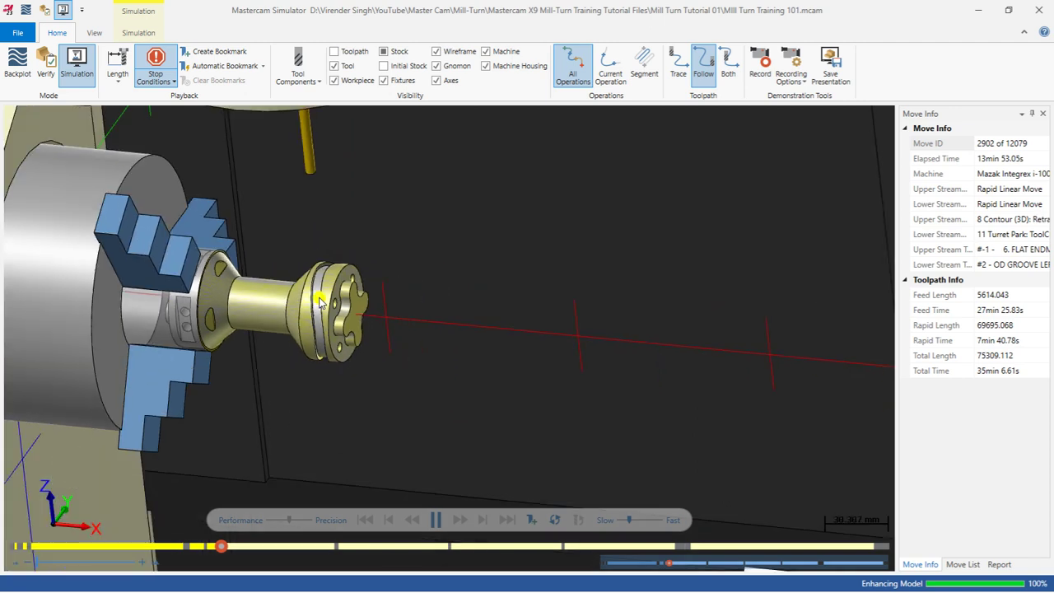
{"action": "scroll", "coordinate": [320, 303], "scroll_direction": "down", "scroll_amount": 4}
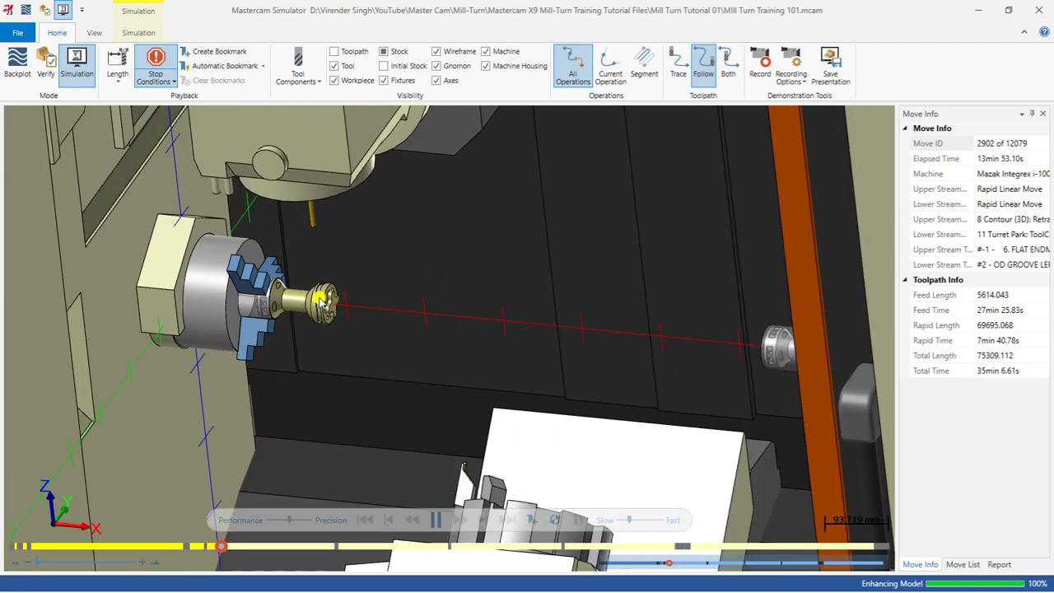
Step: Watch the change to the 3 flat endmill and the upper head tilting for the 2D High Speed operation on the rear cone
{"action": "scroll", "coordinate": [320, 303], "scroll_direction": "up", "scroll_amount": 1}
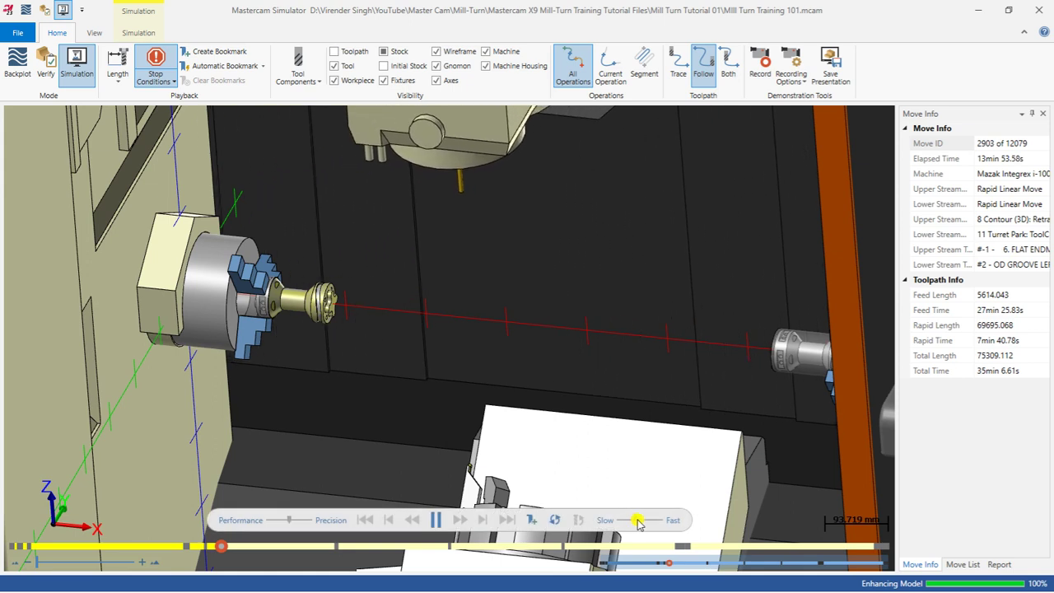
{"action": "scroll", "coordinate": [487, 397], "scroll_direction": "down", "scroll_amount": 1}
{"action": "scroll", "coordinate": [393, 357], "scroll_direction": "down", "scroll_amount": 1}
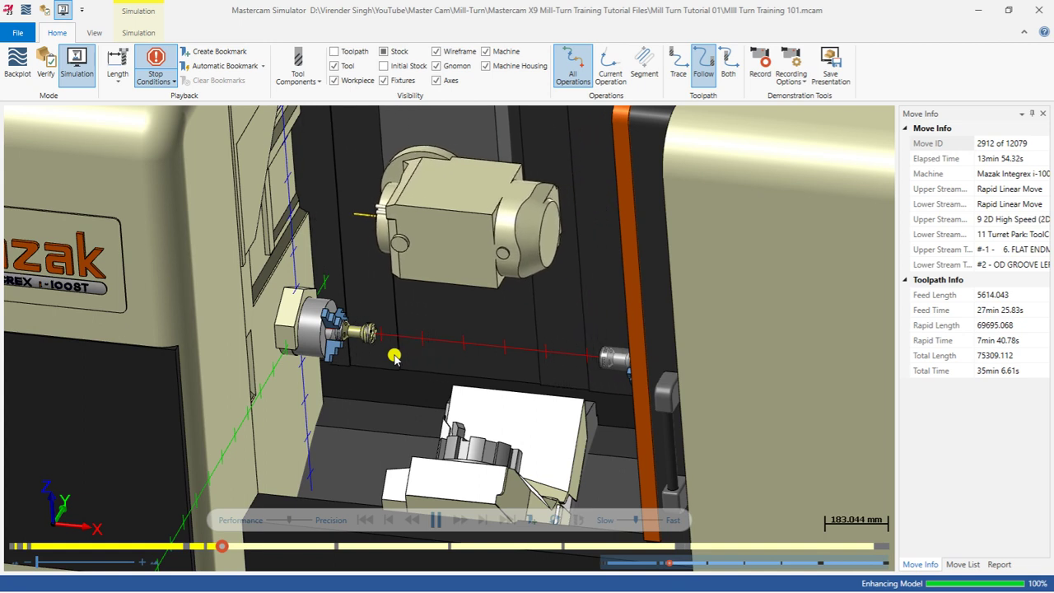
{"action": "scroll", "coordinate": [395, 357], "scroll_direction": "up", "scroll_amount": 1}
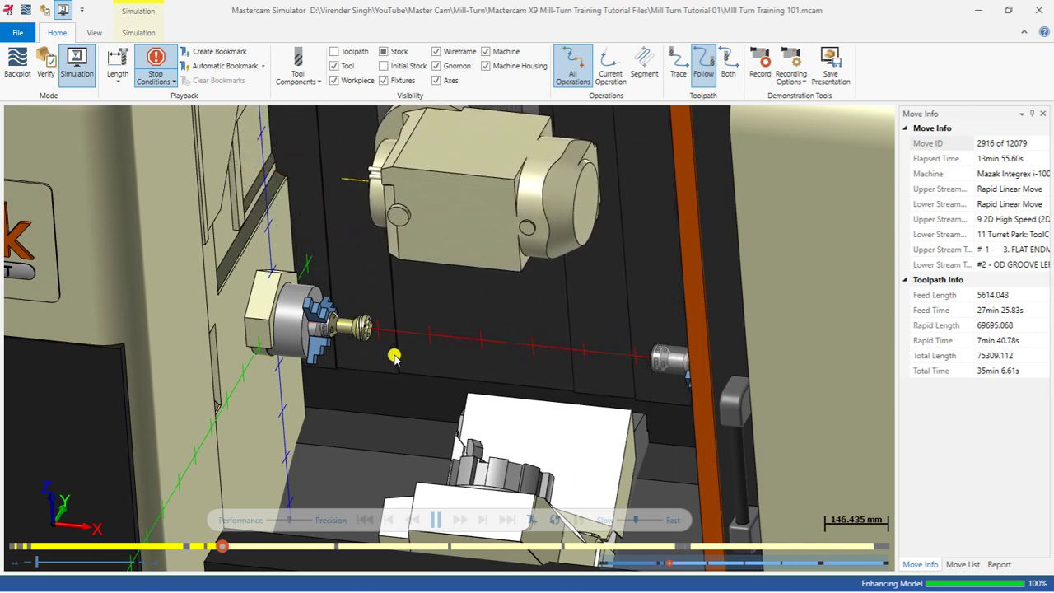
{"action": "scroll", "coordinate": [338, 329], "scroll_direction": "up", "scroll_amount": 5}
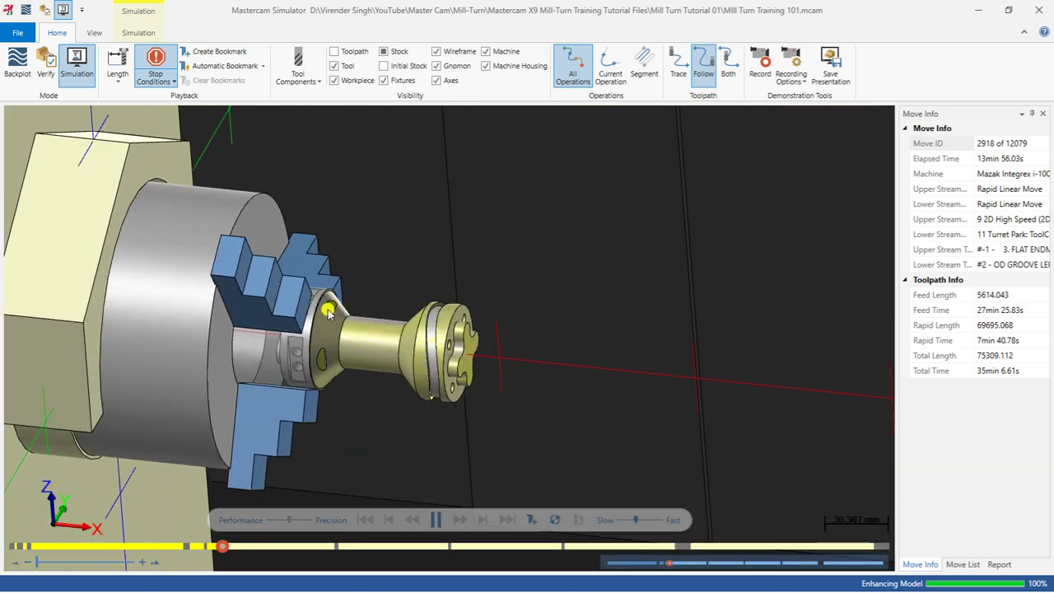
{"action": "scroll", "coordinate": [327, 311], "scroll_direction": "down", "scroll_amount": 3}
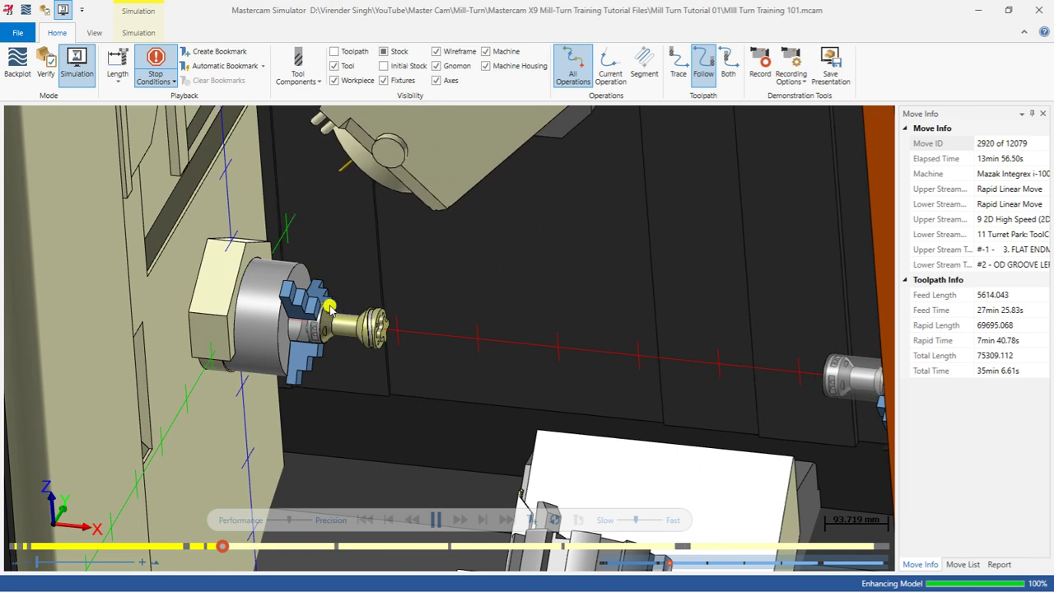
{"action": "scroll", "coordinate": [346, 309], "scroll_direction": "down", "scroll_amount": 2}
{"action": "scroll", "coordinate": [341, 319], "scroll_direction": "up", "scroll_amount": 3}
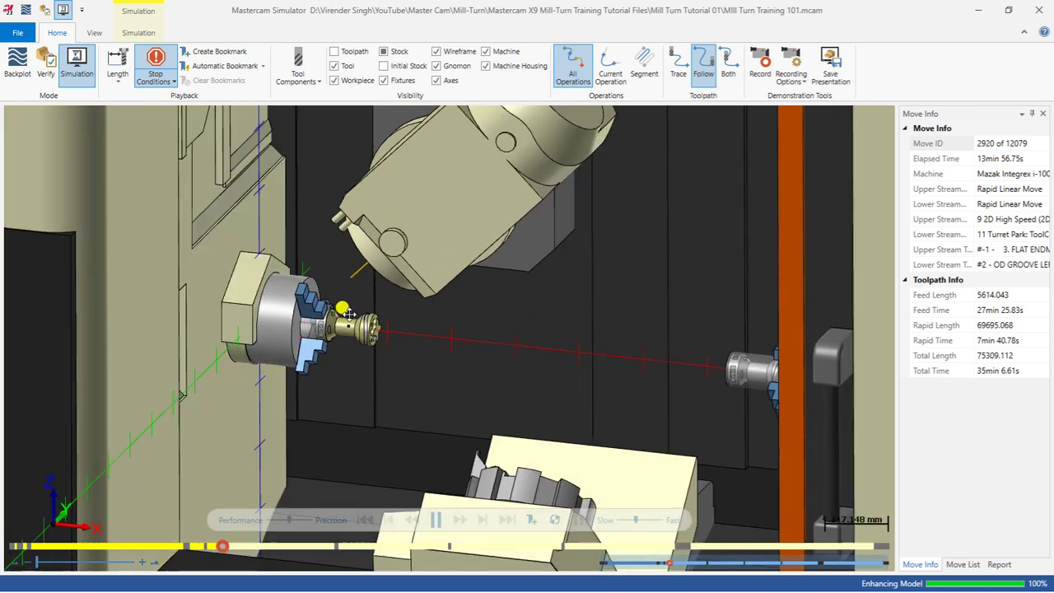
Step: Inspect the angled pockets milled around the rear cone by the 2D High Speed operations with the 3 flat endmill
{"action": "scroll", "coordinate": [337, 319], "scroll_direction": "up", "scroll_amount": 5}
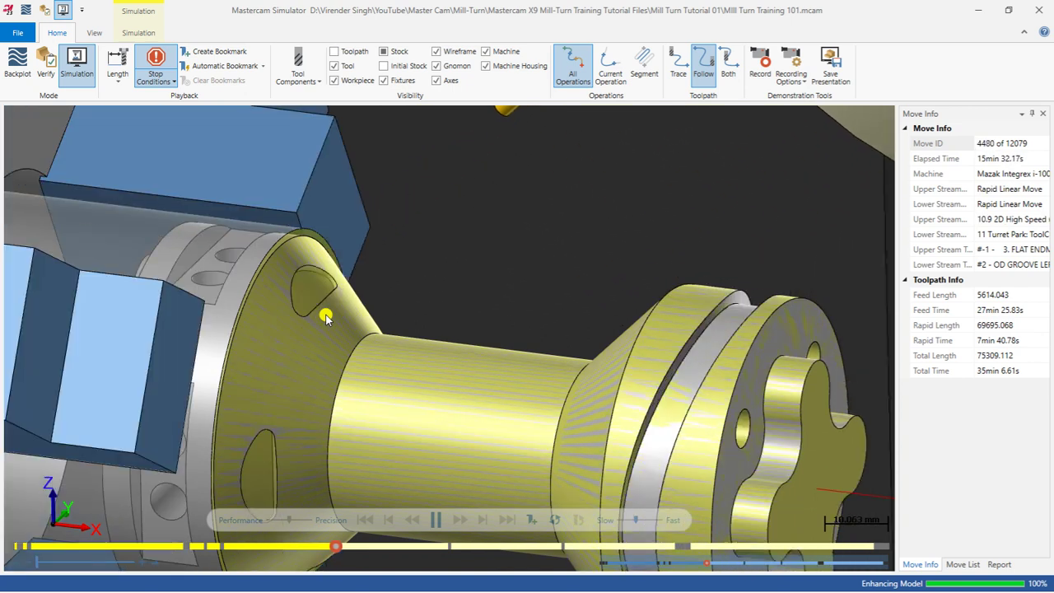
{"action": "scroll", "coordinate": [326, 319], "scroll_direction": "down", "scroll_amount": 2}
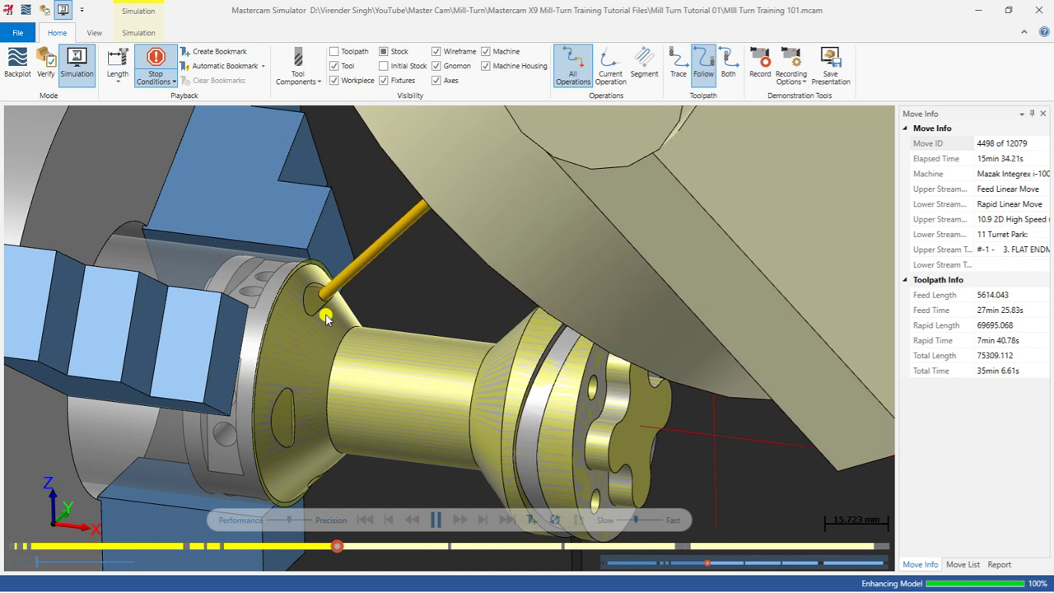
{"action": "scroll", "coordinate": [335, 342], "scroll_direction": "down", "scroll_amount": 1}
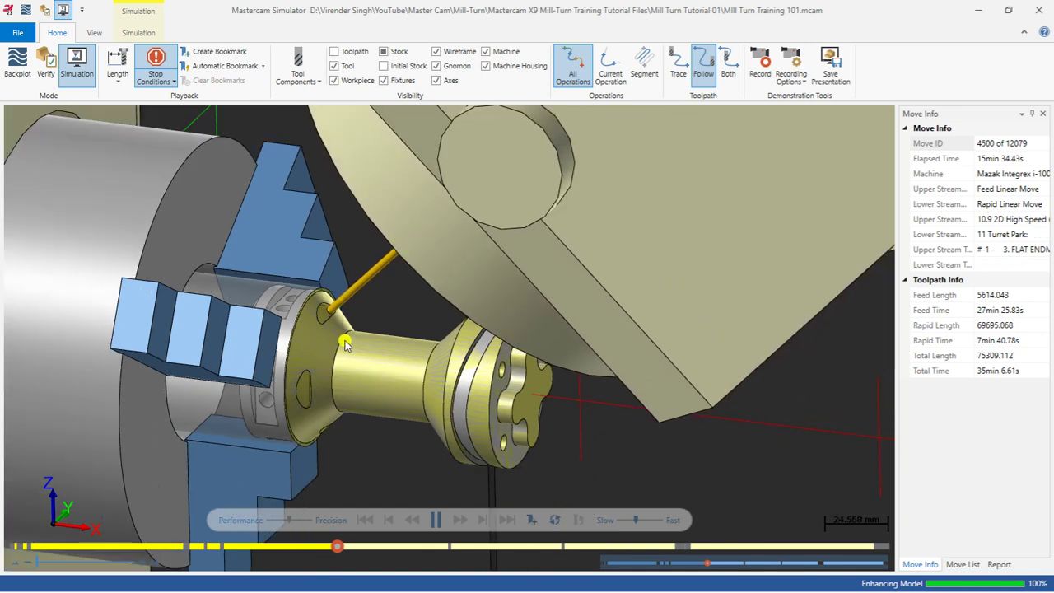
{"action": "scroll", "coordinate": [346, 344], "scroll_direction": "down", "scroll_amount": 1}
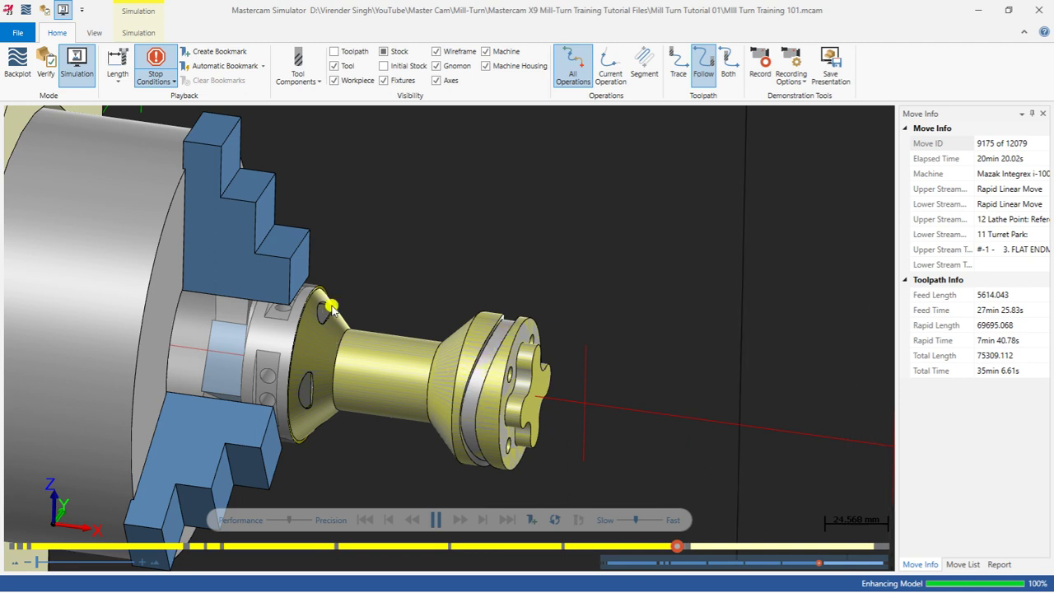
Step: Watch the tool change for the Lathe Point operation, the spindle synchronisation and the sub-spindle advancing towards the part
{"action": "scroll", "coordinate": [325, 311], "scroll_direction": "down", "scroll_amount": 10}
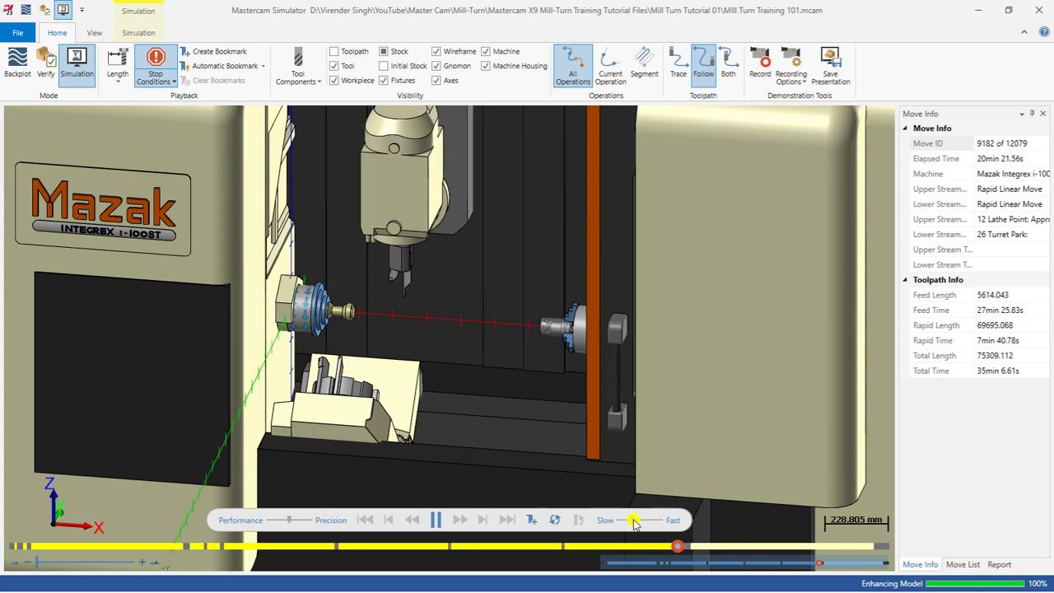
{"action": "scroll", "coordinate": [419, 336], "scroll_direction": "up", "scroll_amount": 3}
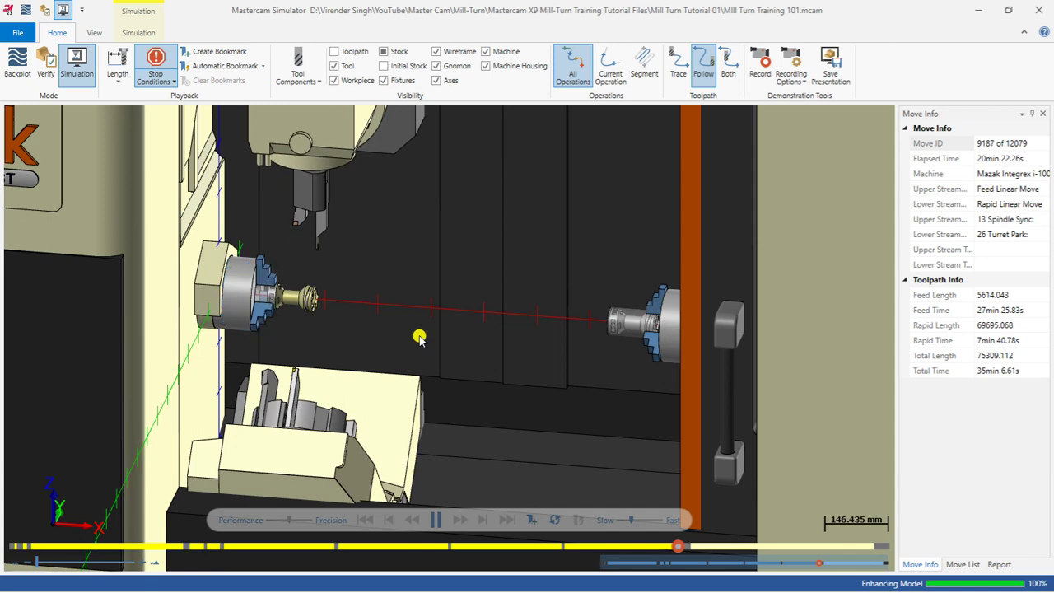
{"action": "scroll", "coordinate": [321, 319], "scroll_direction": "down", "scroll_amount": 2}
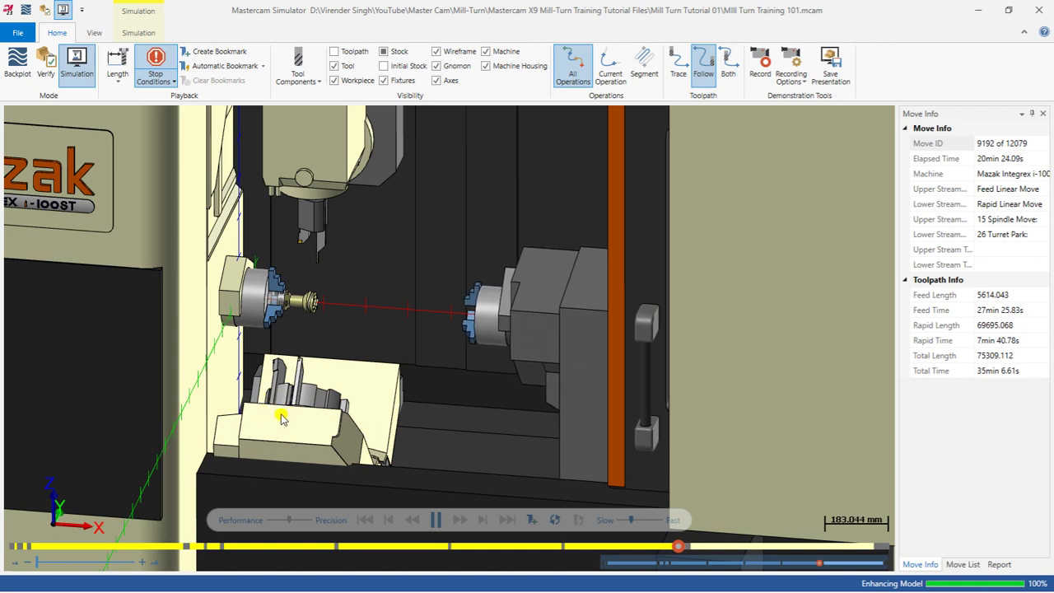
{"action": "scroll", "coordinate": [403, 362], "scroll_direction": "down", "scroll_amount": 3}
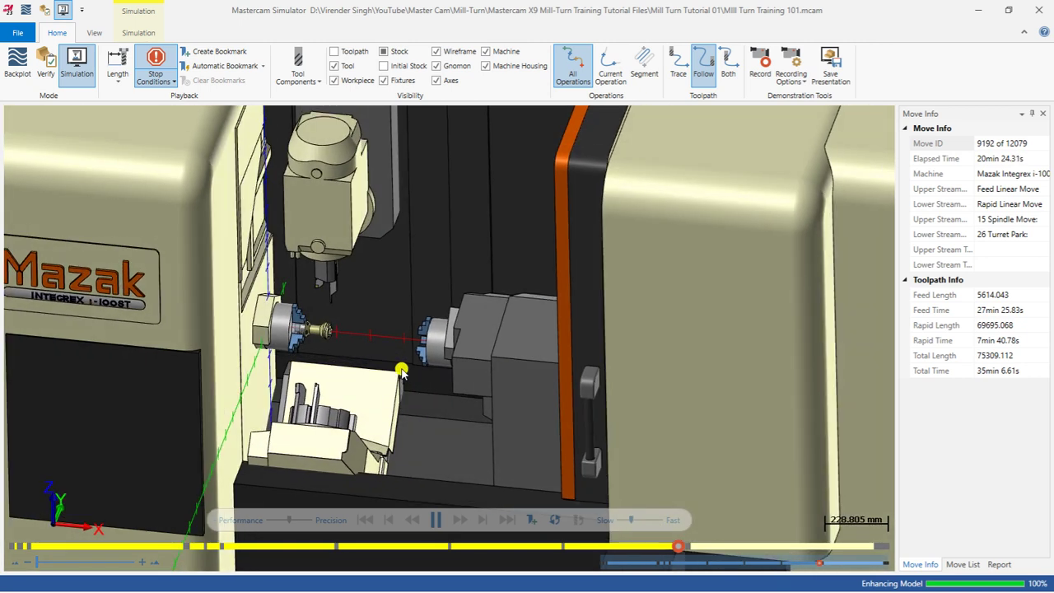
Step: Watch the sub-spindle grip the part's front end and carry it away from the main spindle once it is cut off
{"action": "scroll", "coordinate": [419, 364], "scroll_direction": "up", "scroll_amount": 1}
{"action": "scroll", "coordinate": [280, 326], "scroll_direction": "up", "scroll_amount": 3}
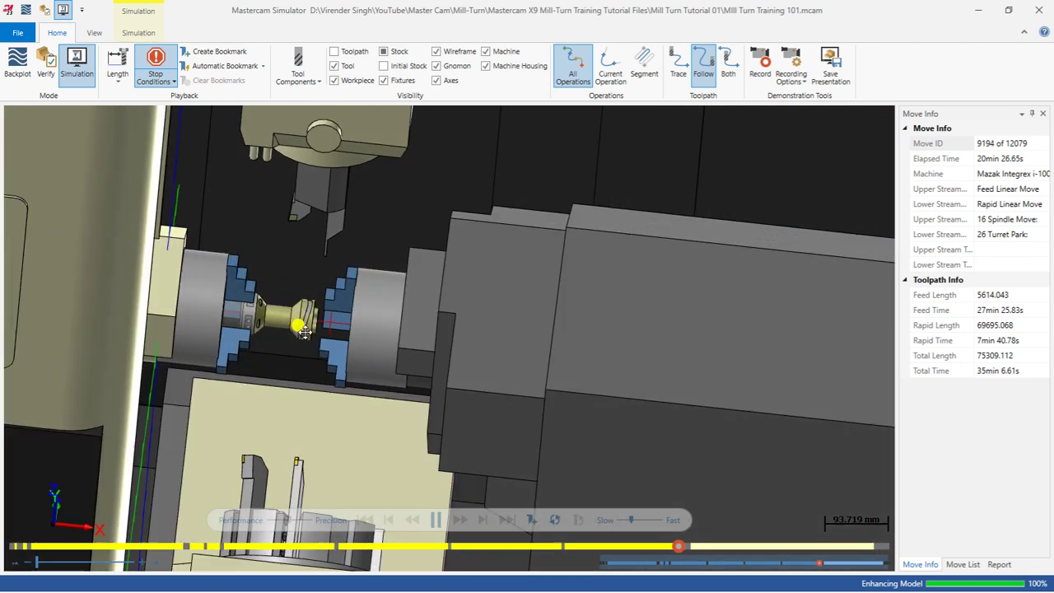
{"action": "scroll", "coordinate": [301, 323], "scroll_direction": "up", "scroll_amount": 2}
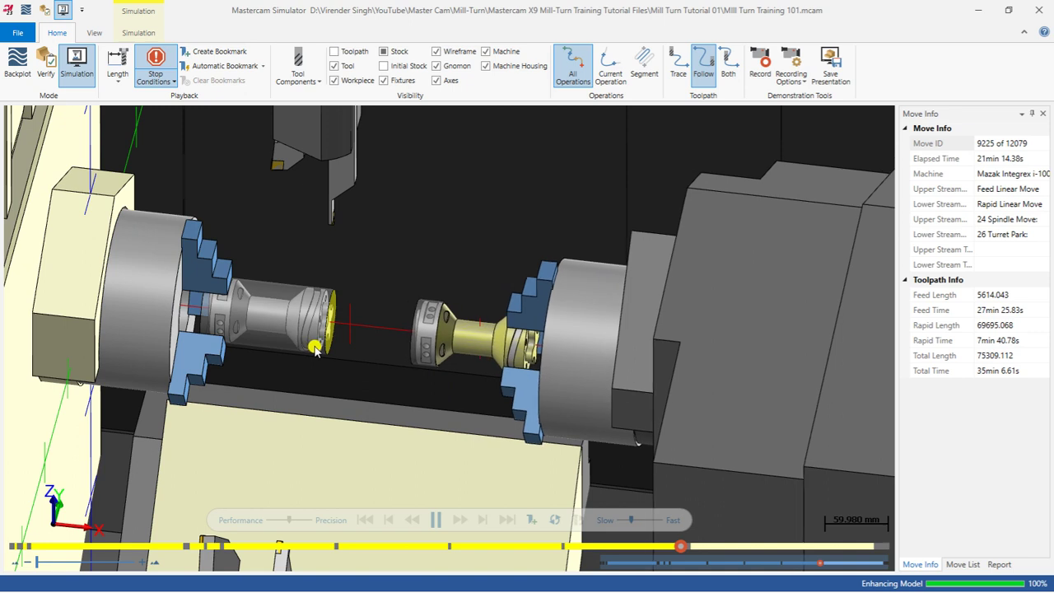
{"action": "scroll", "coordinate": [432, 349], "scroll_direction": "down", "scroll_amount": 3}
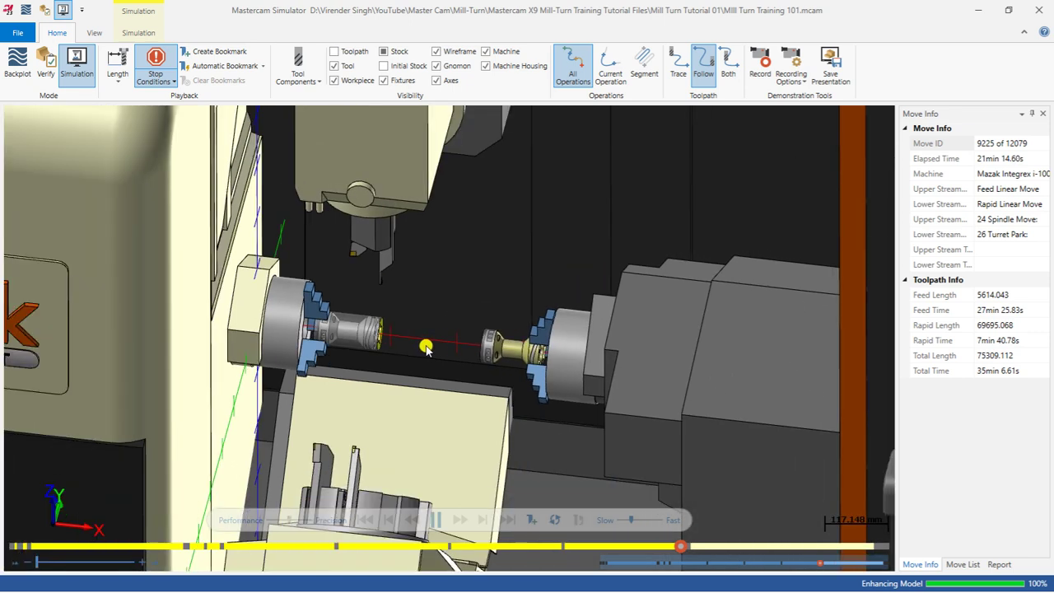
Step: Watch the Lathe Face operation machine the rear face of the part held in the sub-spindle and the tool retract
{"action": "middle_click_drag", "start_coordinate": [503, 312], "coordinate": [503, 357]}
{"action": "scroll", "coordinate": [576, 356], "scroll_direction": "up", "scroll_amount": 2}
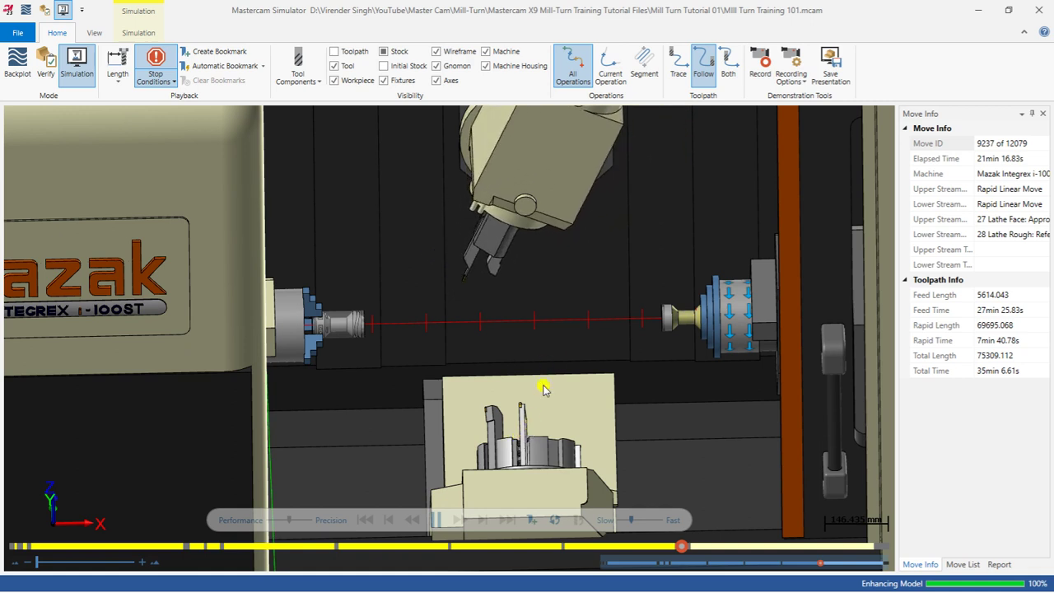
{"action": "middle_click_drag", "start_coordinate": [640, 326], "coordinate": [661, 345]}
{"action": "scroll", "coordinate": [708, 340], "scroll_direction": "up", "scroll_amount": 2}
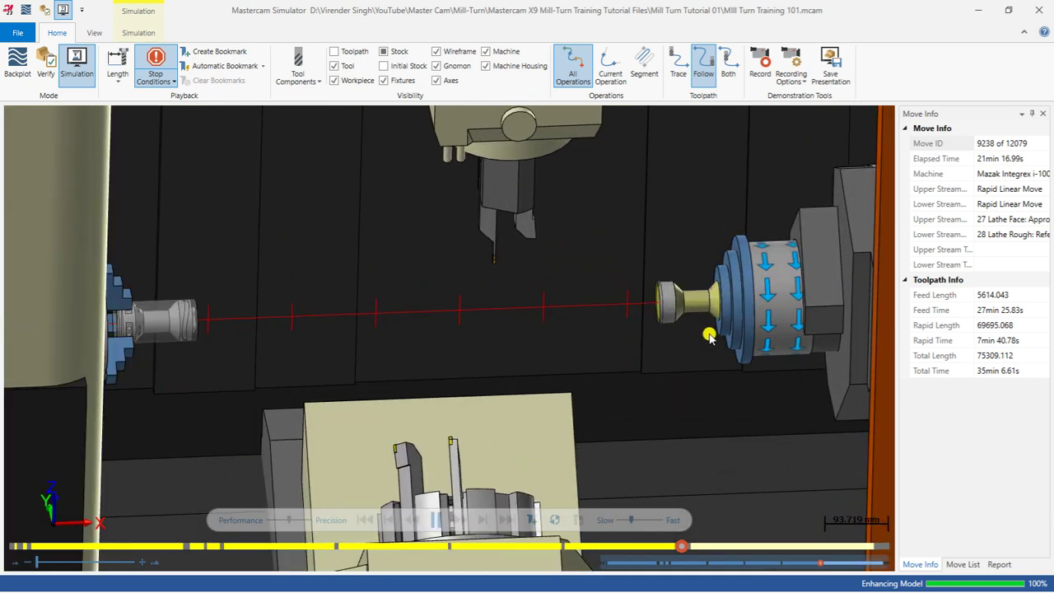
{"action": "scroll", "coordinate": [696, 325], "scroll_direction": "up", "scroll_amount": 2}
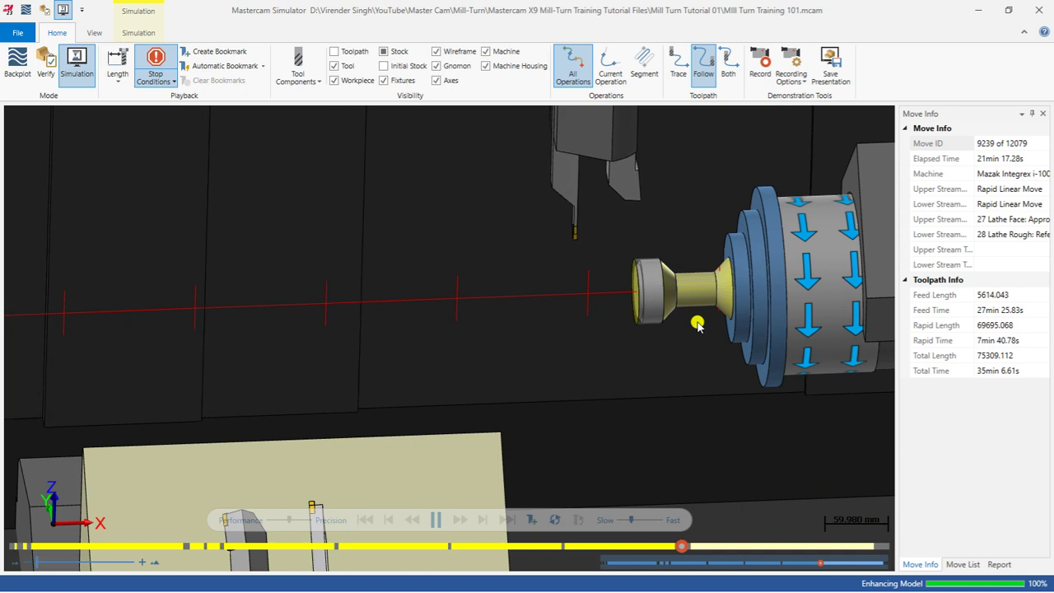
{"action": "scroll", "coordinate": [697, 325], "scroll_direction": "up", "scroll_amount": 2}
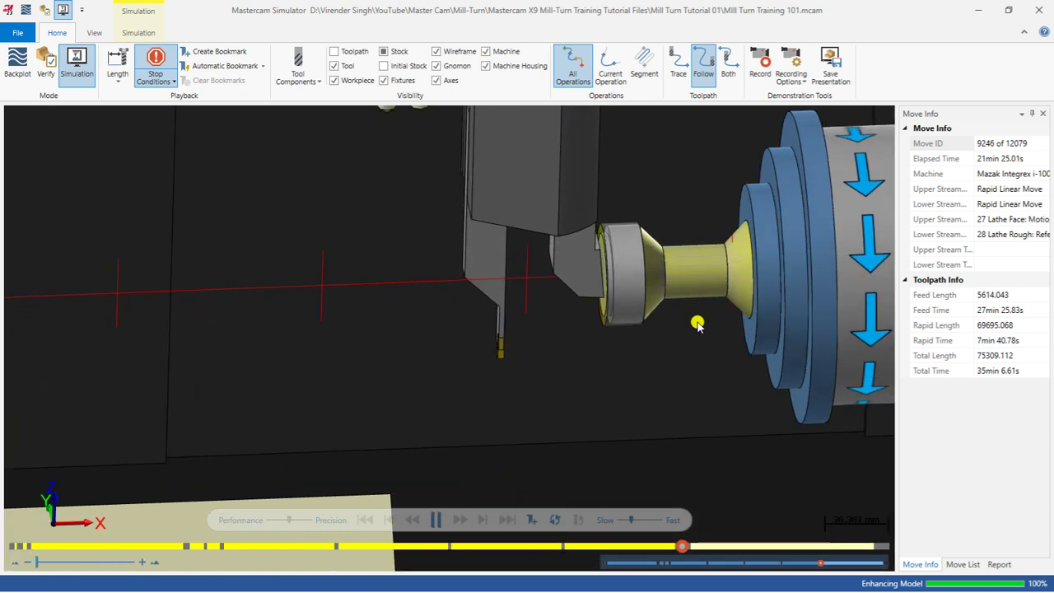
{"action": "scroll", "coordinate": [697, 325], "scroll_direction": "down", "scroll_amount": 2}
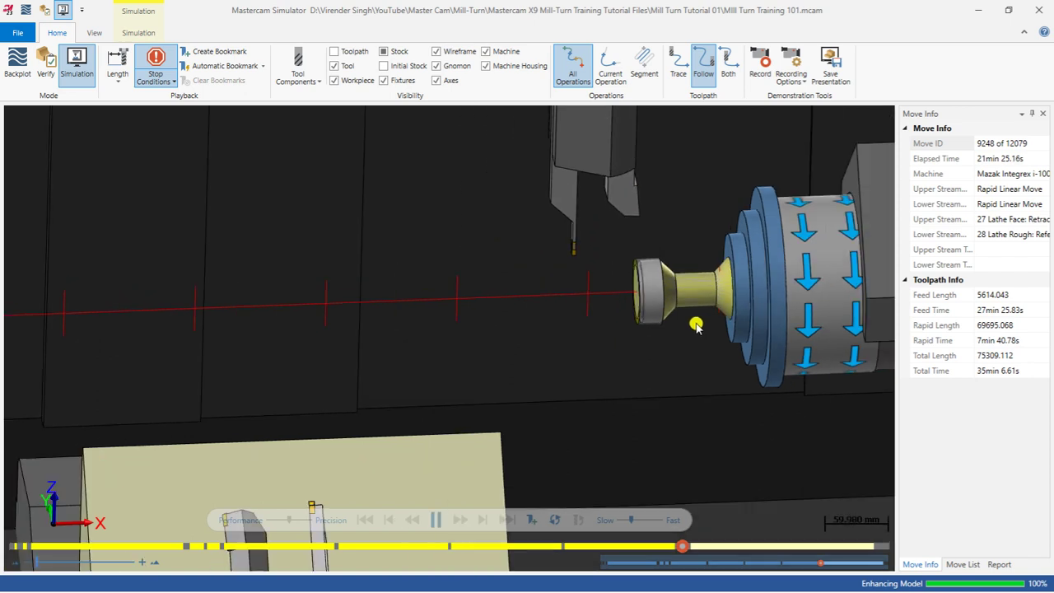
{"action": "scroll", "coordinate": [599, 283], "scroll_direction": "down", "scroll_amount": 2}
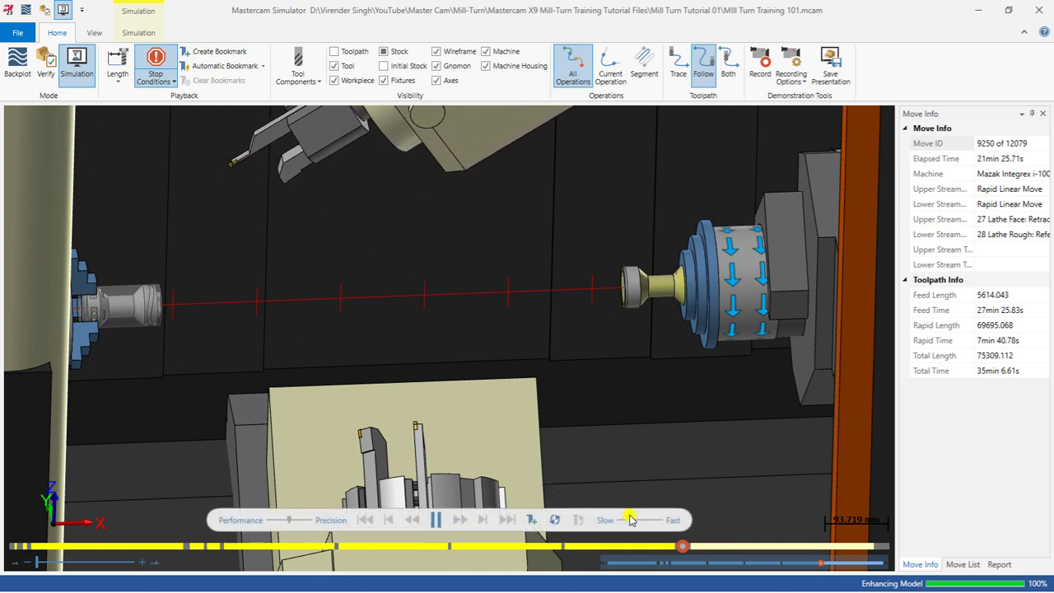
Step: Watch the lower turret rough the rear flange of the sub-spindle part with the OD ROUGH LEFT tool
{"action": "scroll", "coordinate": [454, 381], "scroll_direction": "down", "scroll_amount": 3}
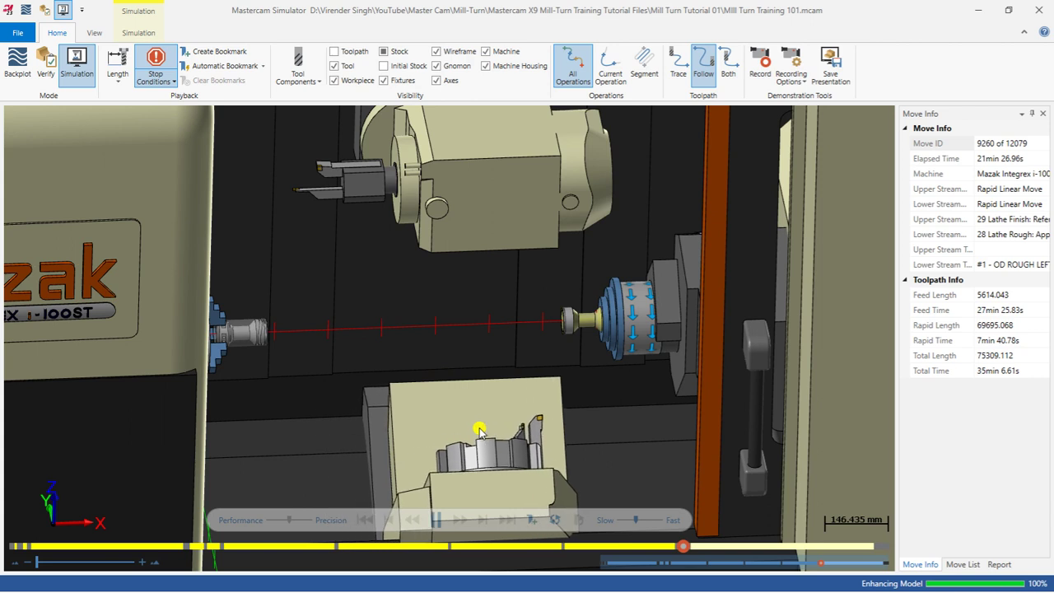
{"action": "scroll", "coordinate": [598, 289], "scroll_direction": "up", "scroll_amount": 3}
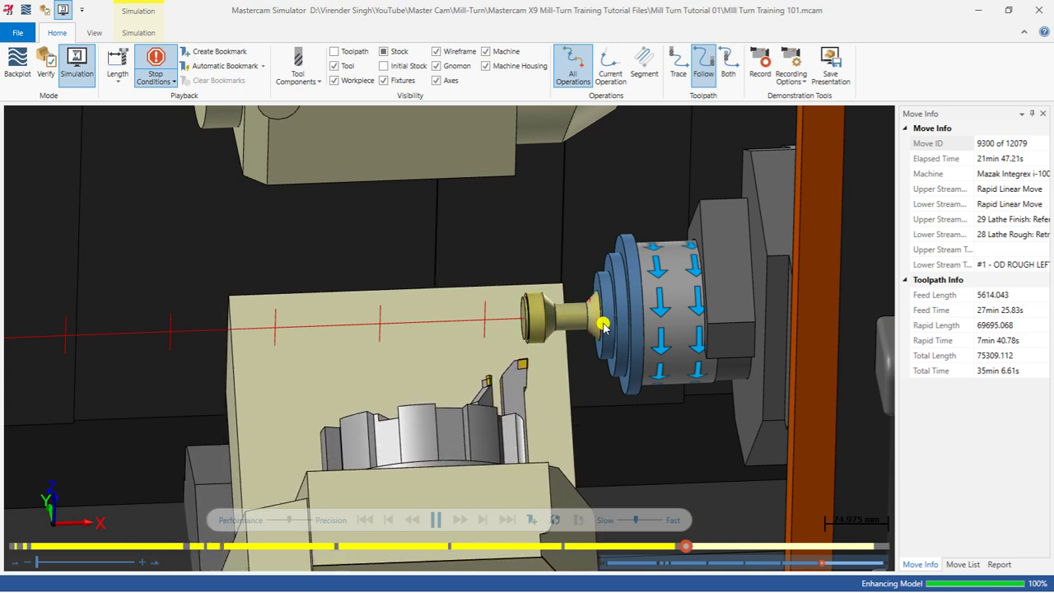
{"action": "scroll", "coordinate": [536, 354], "scroll_direction": "down", "scroll_amount": 3}
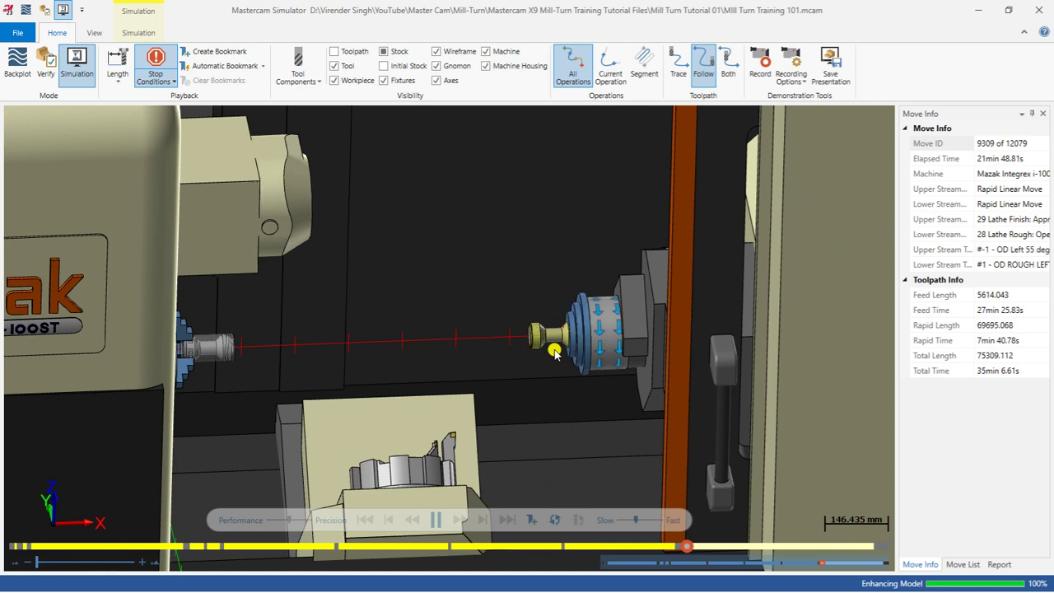
Step: Watch the Lathe Finish operation turn the sub-spindle part's rear end with the OD Left 55 deg tool
{"action": "scroll", "coordinate": [555, 353], "scroll_direction": "up", "scroll_amount": 3}
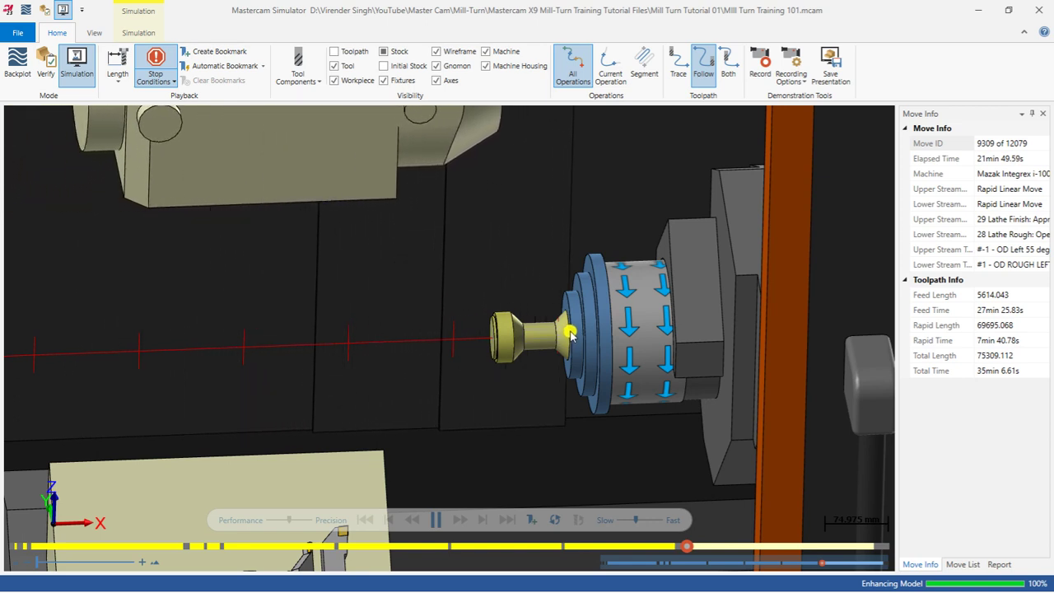
{"action": "scroll", "coordinate": [527, 346], "scroll_direction": "down", "scroll_amount": 2}
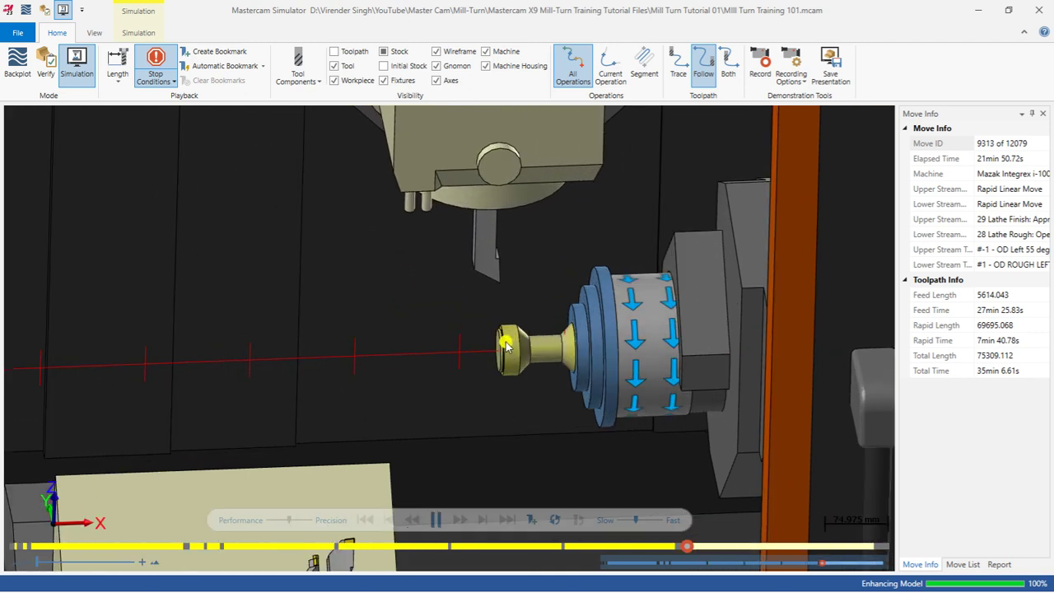
{"action": "scroll", "coordinate": [498, 339], "scroll_direction": "up", "scroll_amount": 5}
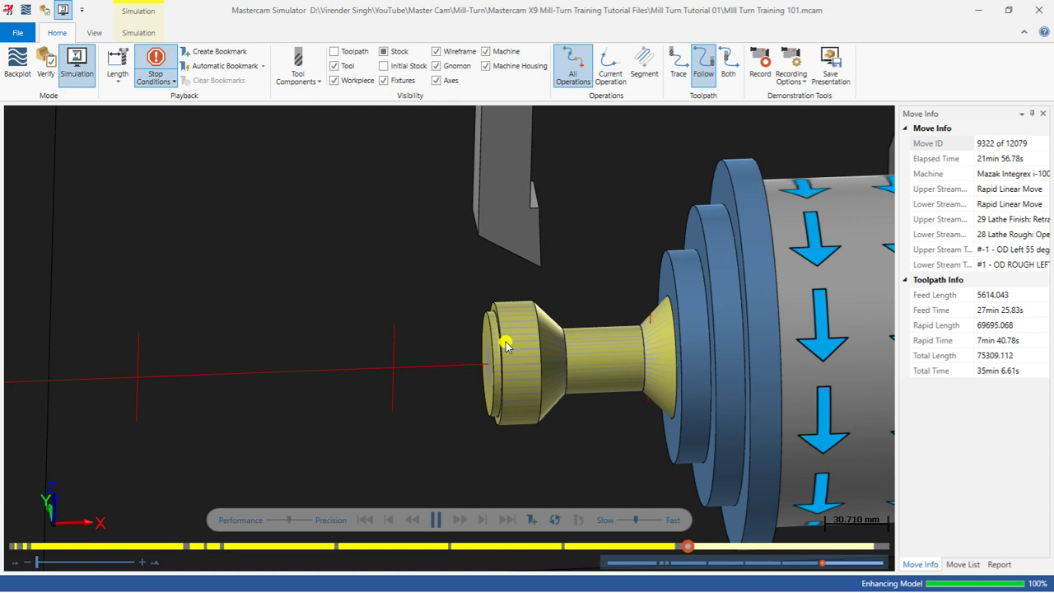
{"action": "scroll", "coordinate": [506, 345], "scroll_direction": "down", "scroll_amount": 3}
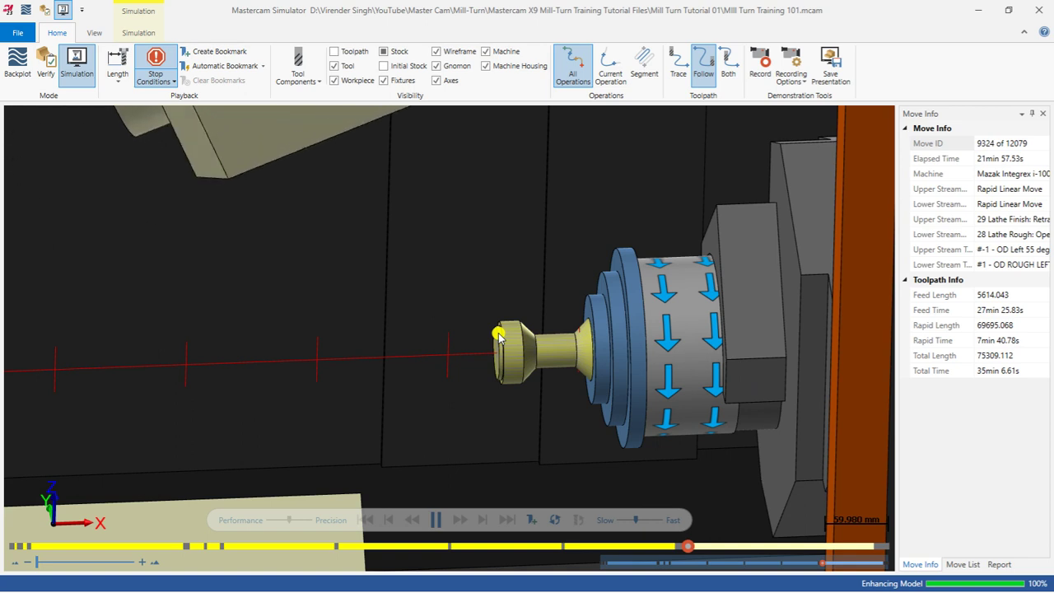
Step: Adjust the simulation playback speed and watch the 2D High Speed operation mill the rear of the sub-spindle part
{"action": "scroll", "coordinate": [499, 334], "scroll_direction": "down", "scroll_amount": 4}
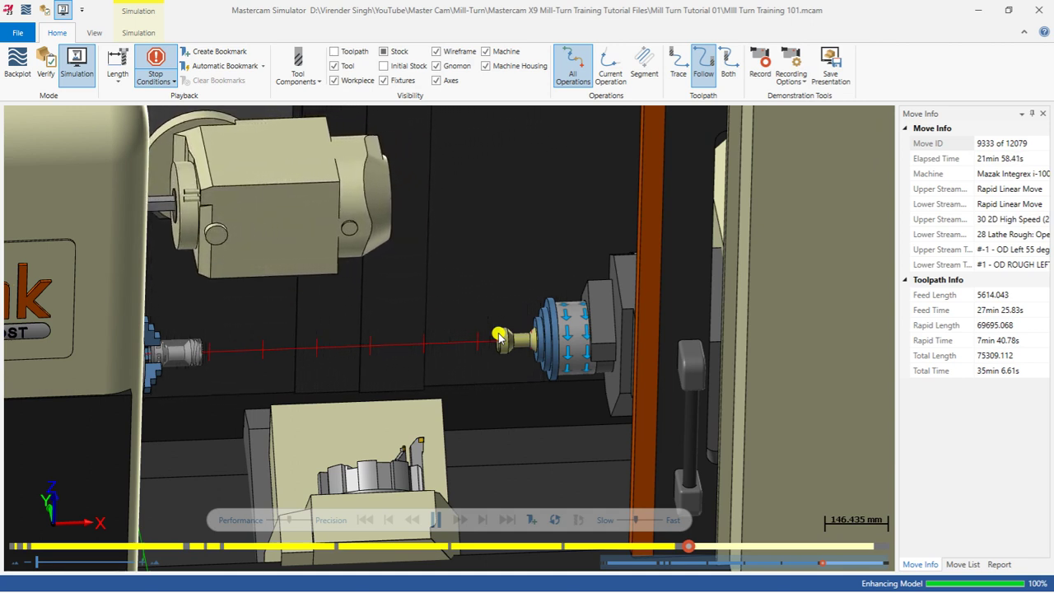
{"action": "left_click", "coordinate": [640, 521]}
{"action": "scroll", "coordinate": [513, 346], "scroll_direction": "up", "scroll_amount": 5}
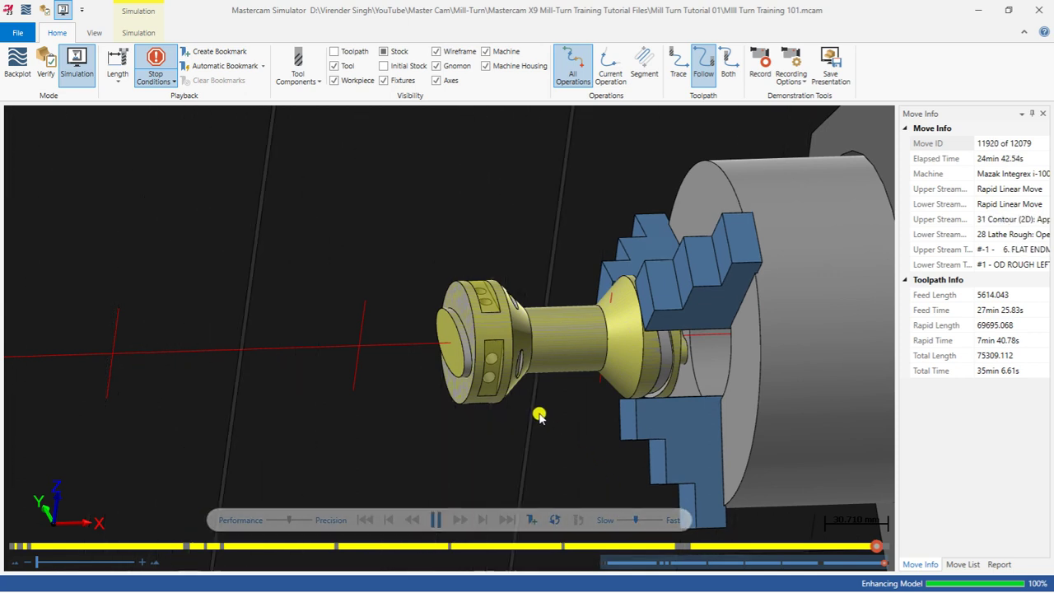
Step: Watch the 2D Contour operations with the 6 flat endmill machine the recesses around the rear flange
{"action": "scroll", "coordinate": [533, 409], "scroll_direction": "down", "scroll_amount": 3}
{"action": "scroll", "coordinate": [524, 374], "scroll_direction": "up", "scroll_amount": 4}
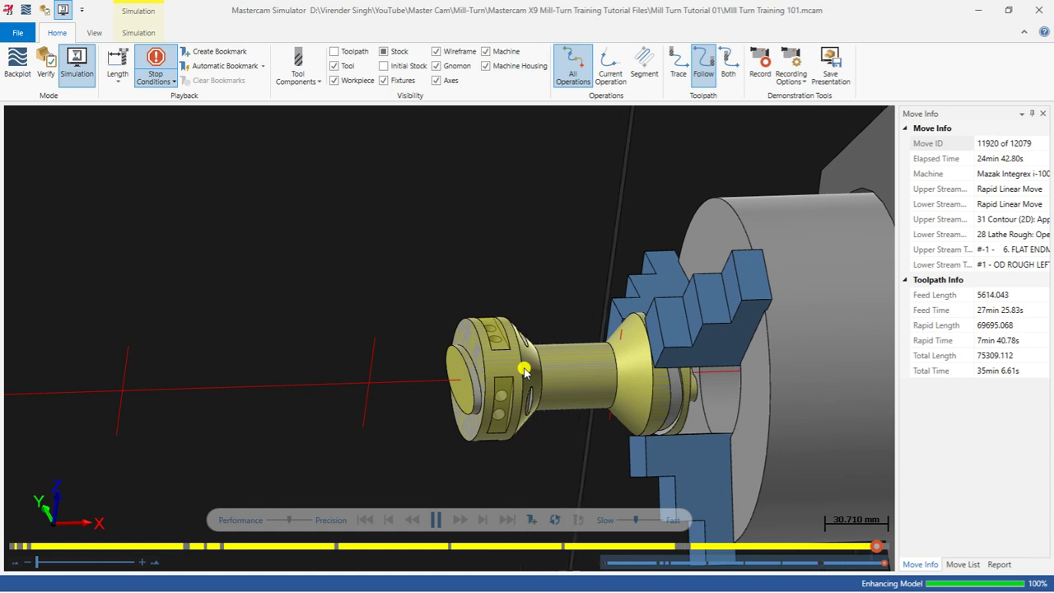
{"action": "scroll", "coordinate": [524, 372], "scroll_direction": "up", "scroll_amount": 5}
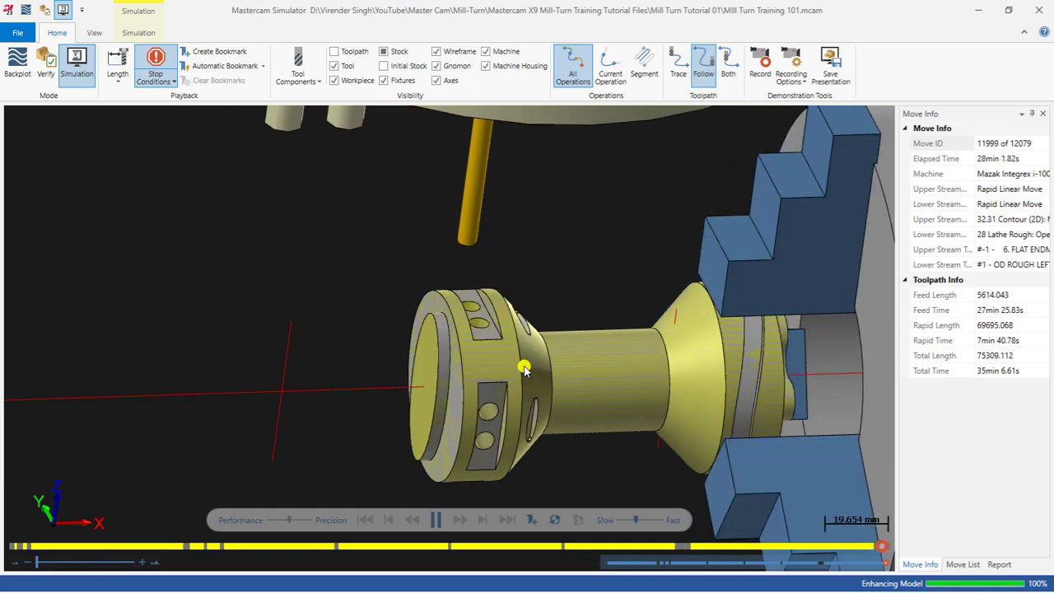
{"action": "scroll", "coordinate": [469, 323], "scroll_direction": "down", "scroll_amount": 2}
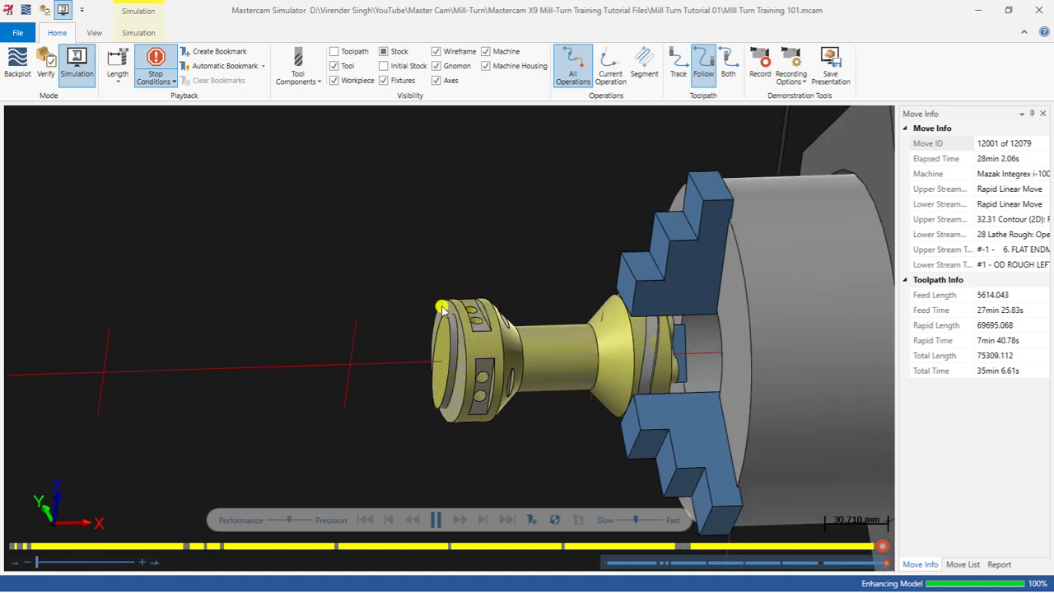
Step: Watch the upper turret retract the 6 flat endmill and change to the 6.3 drill for the G82 drilling cycle
{"action": "scroll", "coordinate": [448, 313], "scroll_direction": "up", "scroll_amount": 2}
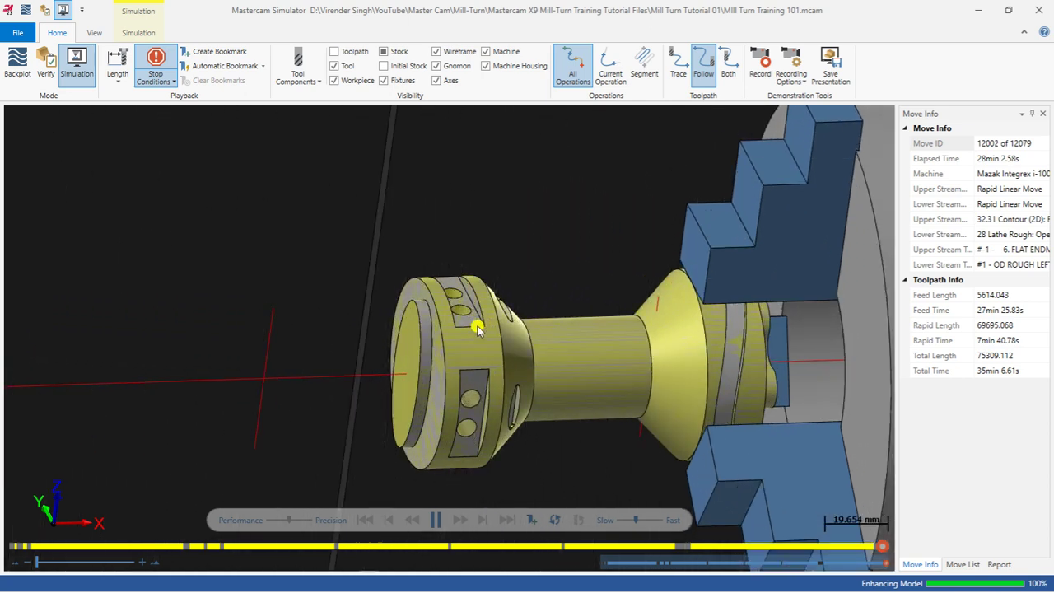
{"action": "scroll", "coordinate": [478, 329], "scroll_direction": "down", "scroll_amount": 1}
{"action": "scroll", "coordinate": [477, 329], "scroll_direction": "down", "scroll_amount": 9}
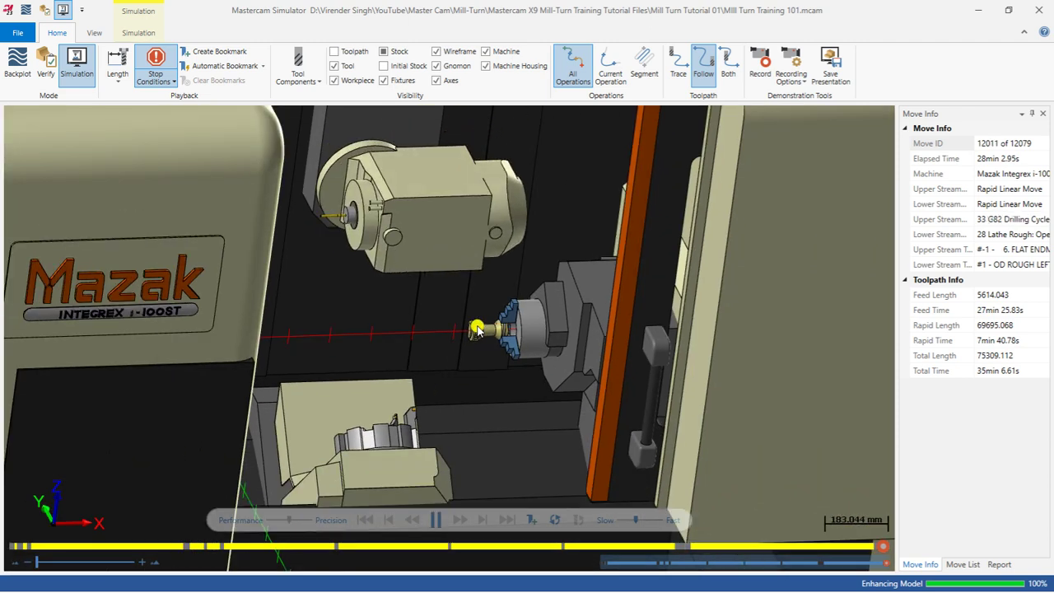
{"action": "scroll", "coordinate": [478, 329], "scroll_direction": "up", "scroll_amount": 4}
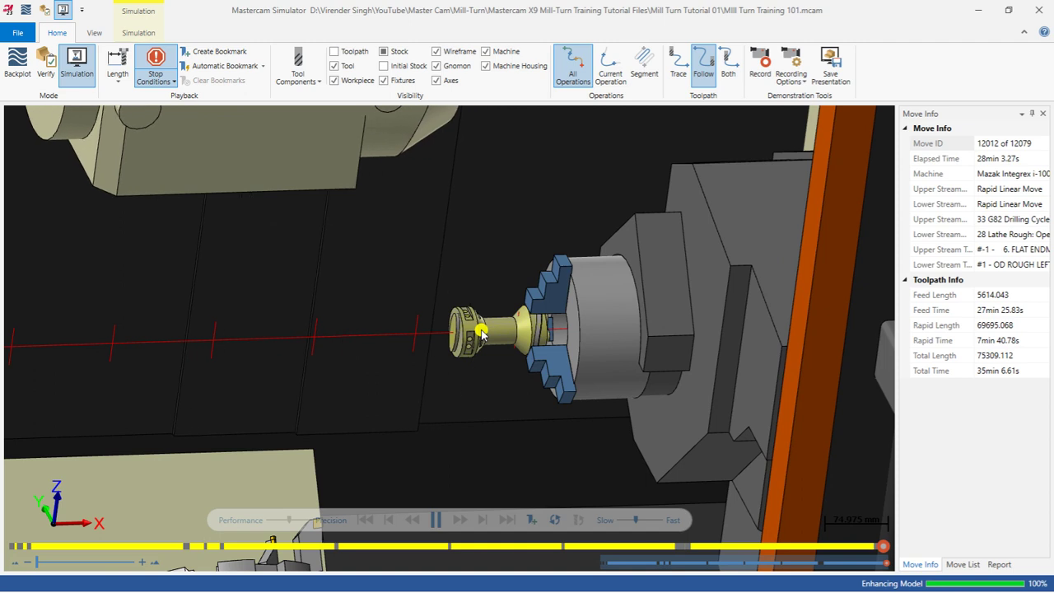
{"action": "scroll", "coordinate": [481, 331], "scroll_direction": "down", "scroll_amount": 2}
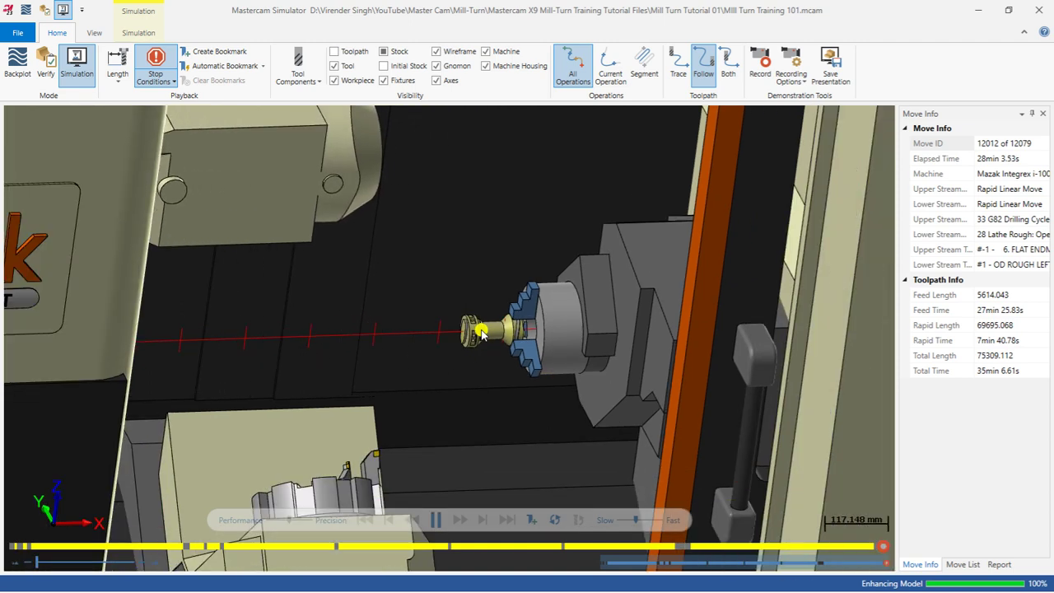
{"action": "scroll", "coordinate": [444, 321], "scroll_direction": "down", "scroll_amount": 1}
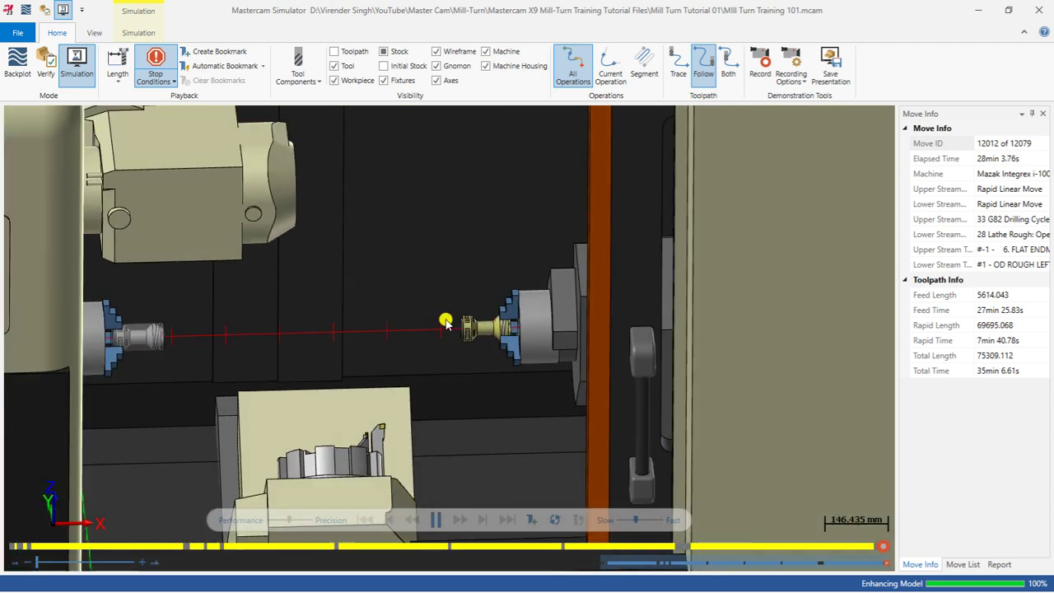
{"action": "scroll", "coordinate": [445, 322], "scroll_direction": "down", "scroll_amount": 1}
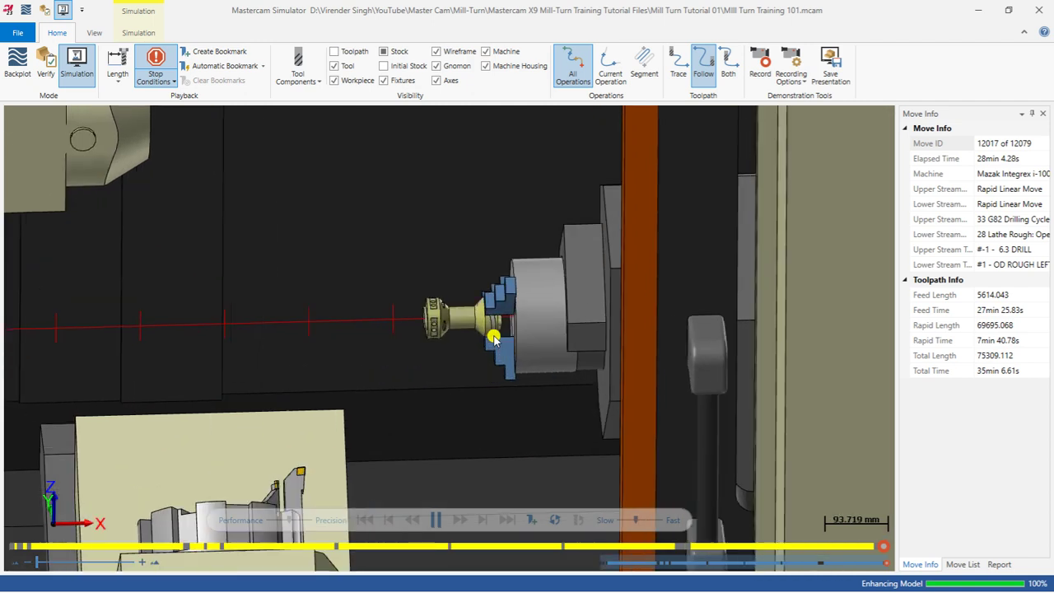
{"action": "scroll", "coordinate": [492, 337], "scroll_direction": "up", "scroll_amount": 1}
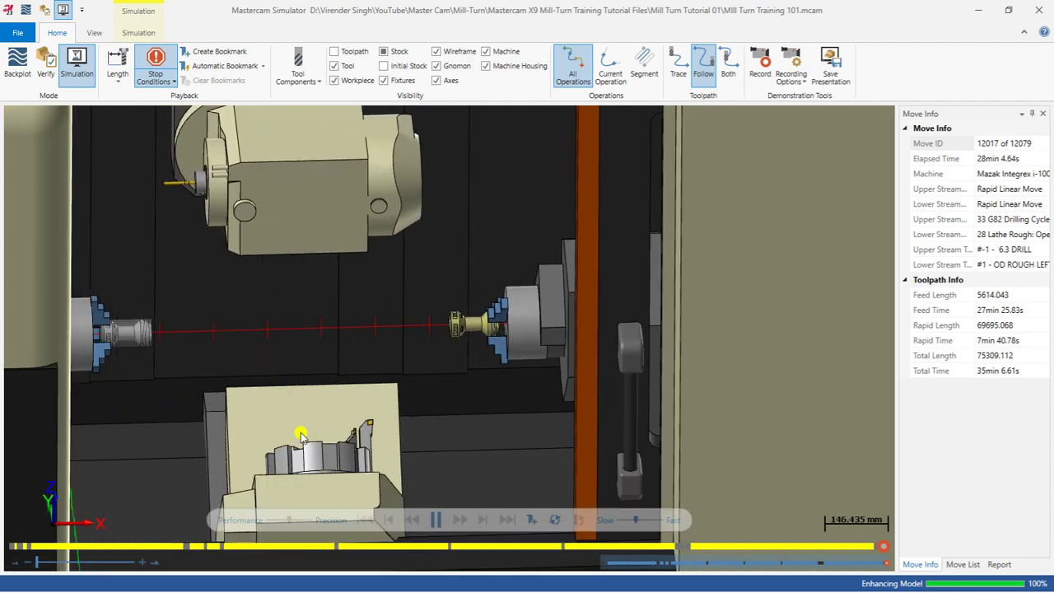
{"action": "scroll", "coordinate": [418, 321], "scroll_direction": "up", "scroll_amount": 5}
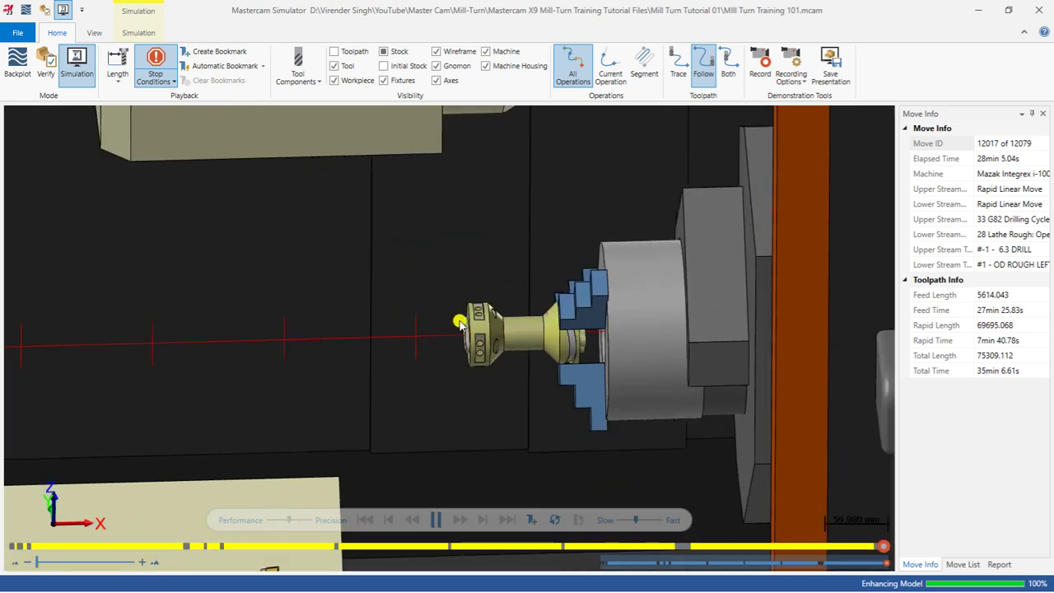
Step: Watch the G82 drilling operations drill the rear flange holes with the 6.3 drill through to the end of the simulation
{"action": "scroll", "coordinate": [482, 324], "scroll_direction": "down", "scroll_amount": 2}
{"action": "scroll", "coordinate": [449, 337], "scroll_direction": "down", "scroll_amount": 3}
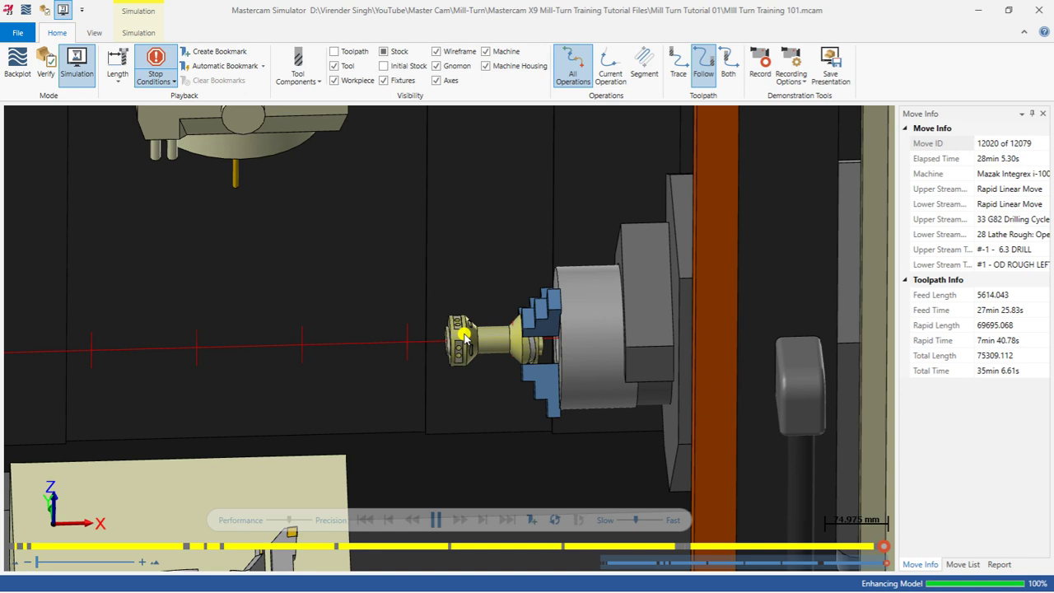
{"action": "scroll", "coordinate": [461, 333], "scroll_direction": "up", "scroll_amount": 3}
{"action": "scroll", "coordinate": [461, 329], "scroll_direction": "down", "scroll_amount": 3}
{"action": "scroll", "coordinate": [459, 325], "scroll_direction": "up", "scroll_amount": 1}
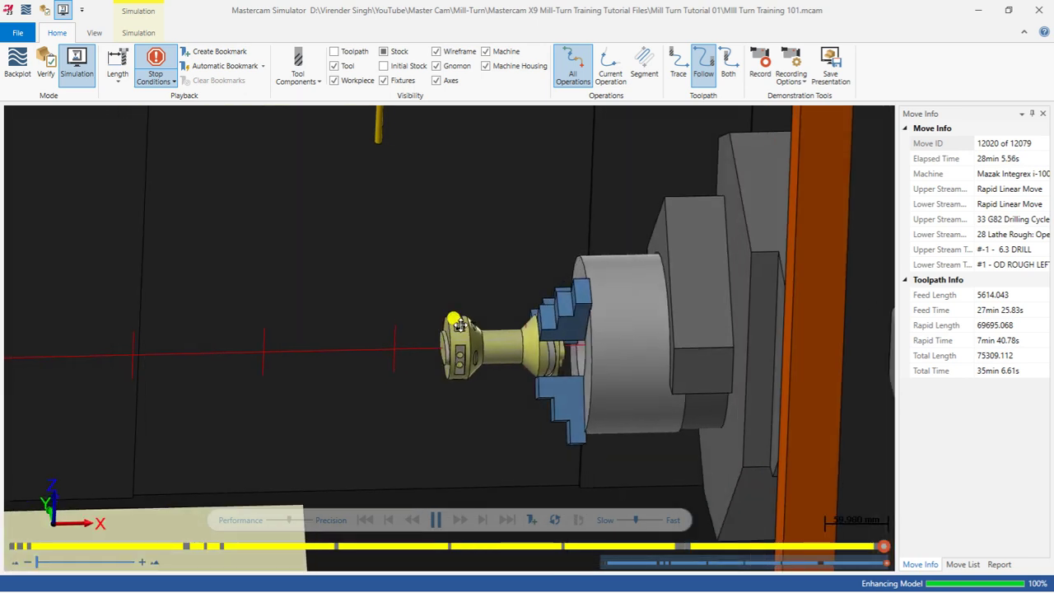
{"action": "scroll", "coordinate": [461, 327], "scroll_direction": "down", "scroll_amount": 2}
{"action": "scroll", "coordinate": [462, 329], "scroll_direction": "up", "scroll_amount": 3}
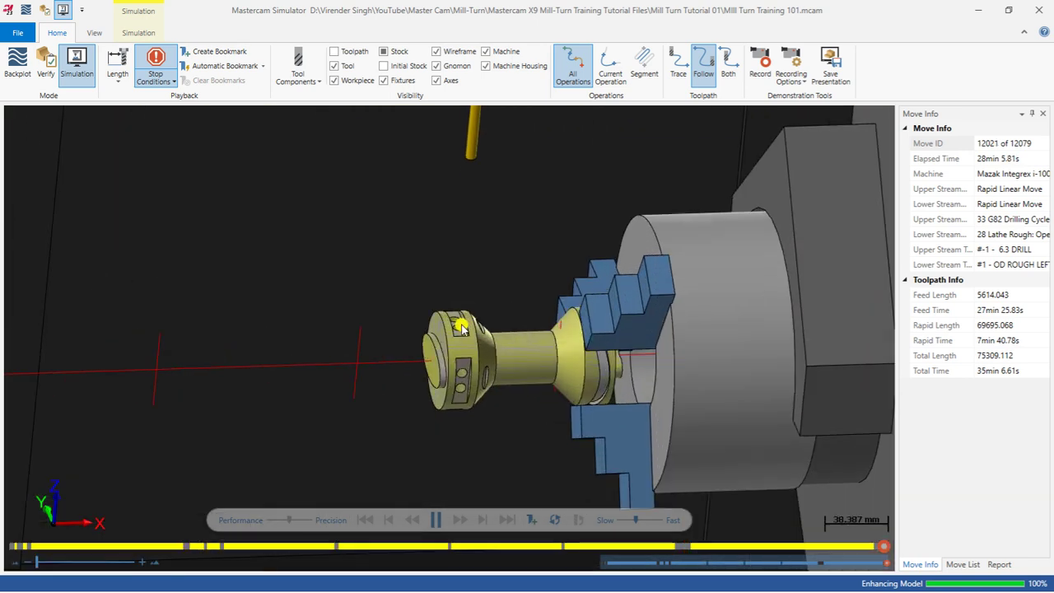
{"action": "scroll", "coordinate": [461, 327], "scroll_direction": "up", "scroll_amount": 3}
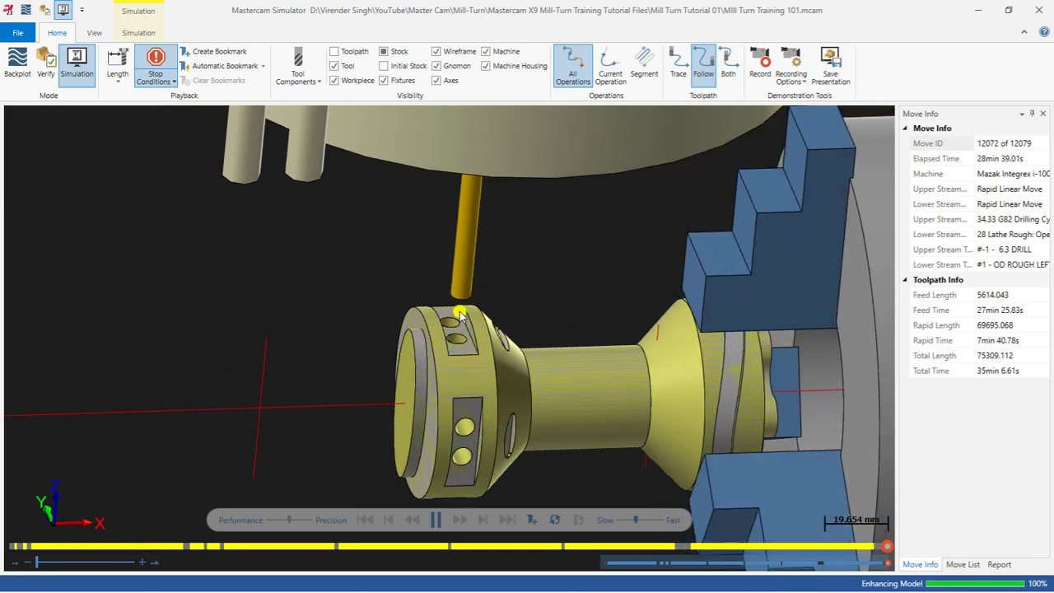
{"action": "scroll", "coordinate": [459, 315], "scroll_direction": "down", "scroll_amount": 5}
{"action": "scroll", "coordinate": [451, 315], "scroll_direction": "down", "scroll_amount": 5}
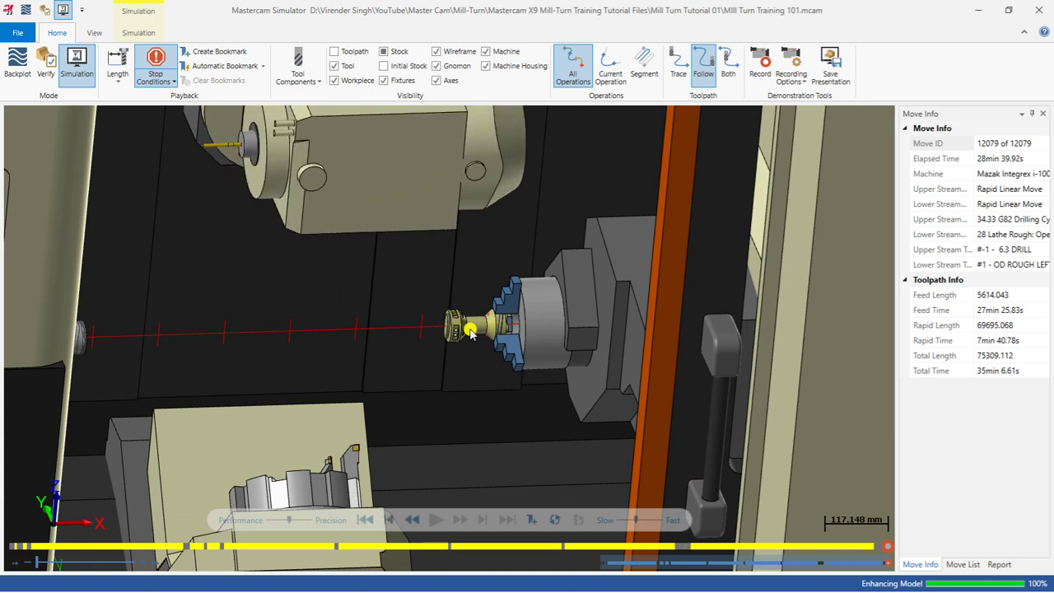
Step: Switch the stock display from translucent to fully opaque on the sub-spindle part
{"action": "scroll", "coordinate": [486, 327], "scroll_direction": "up", "scroll_amount": 5}
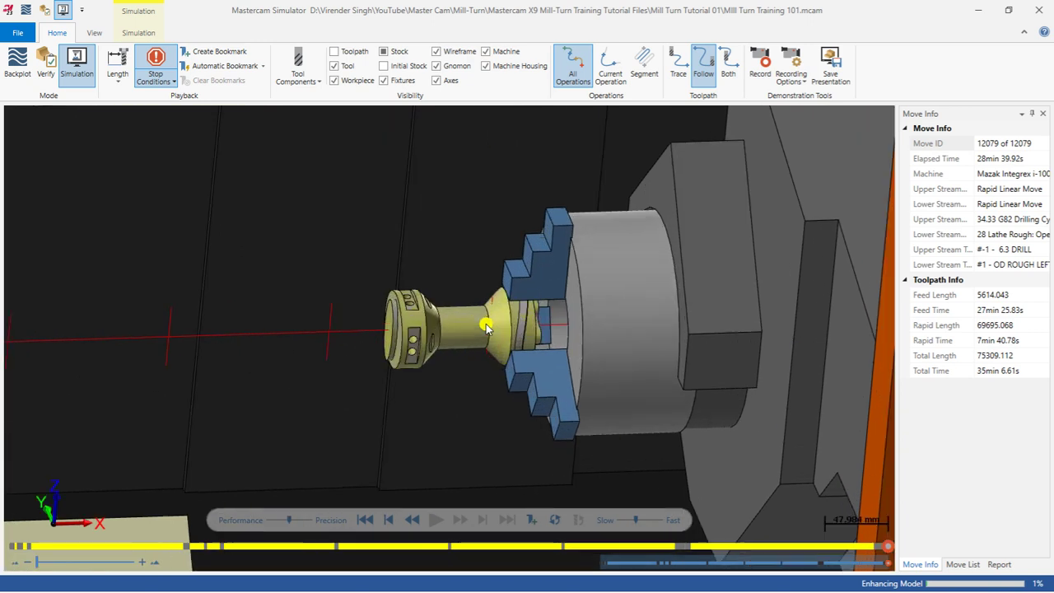
{"action": "scroll", "coordinate": [486, 349], "scroll_direction": "up", "scroll_amount": 2}
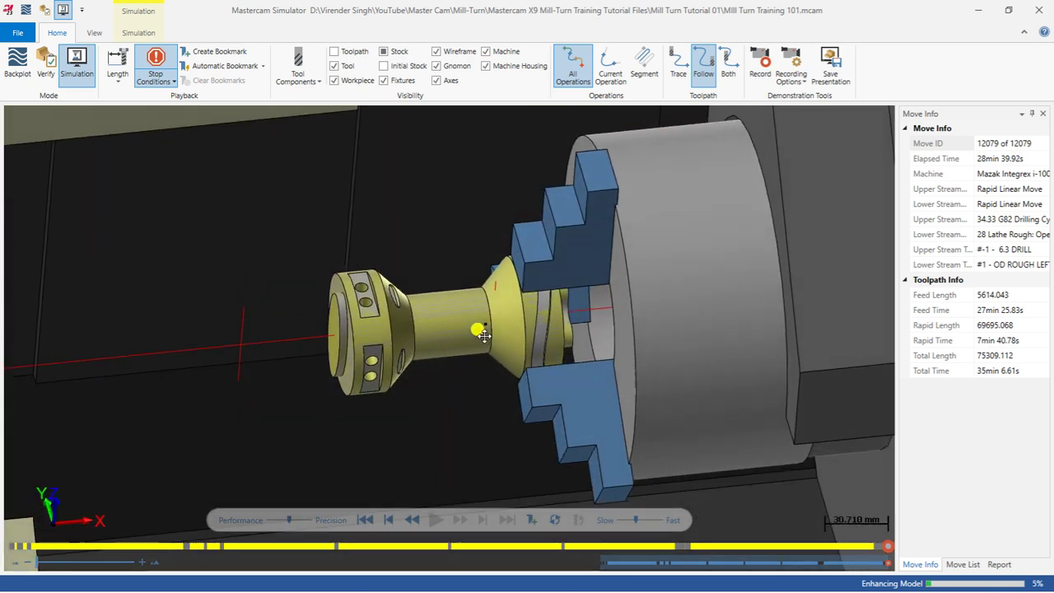
{"action": "left_click", "coordinate": [383, 52]}
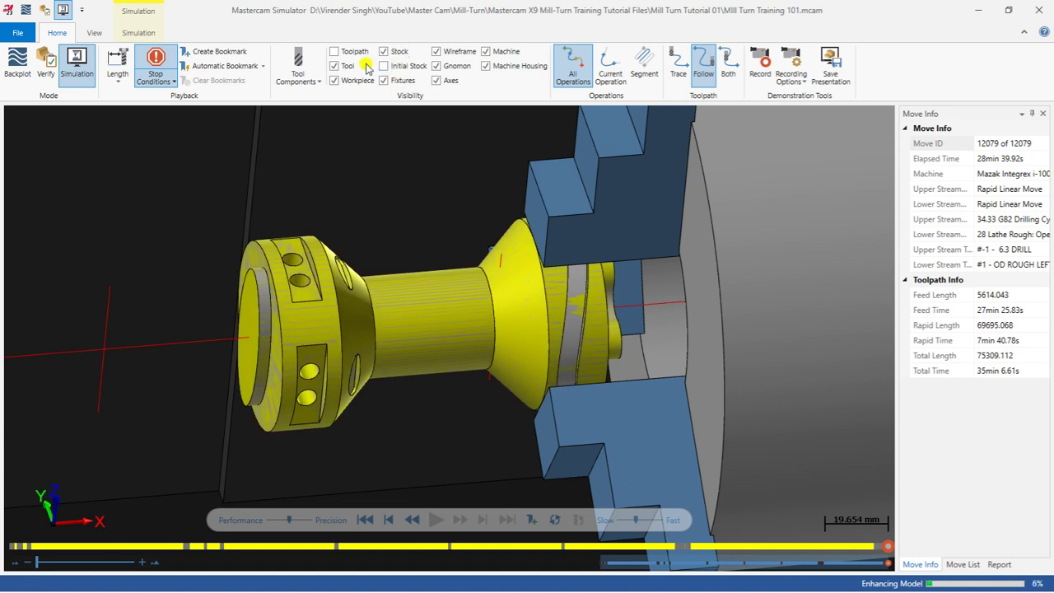
{"action": "middle_click_drag", "start_coordinate": [288, 259], "coordinate": [295, 282]}
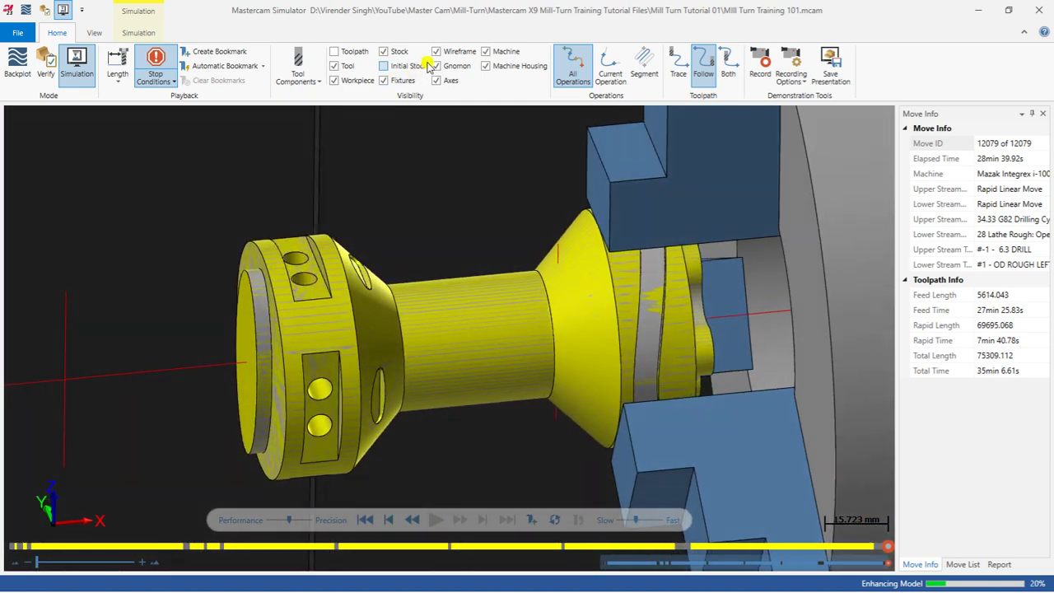
Step: Hide the machine, its housing, the fixtures and the axes around the finished part
{"action": "left_click", "coordinate": [485, 52]}
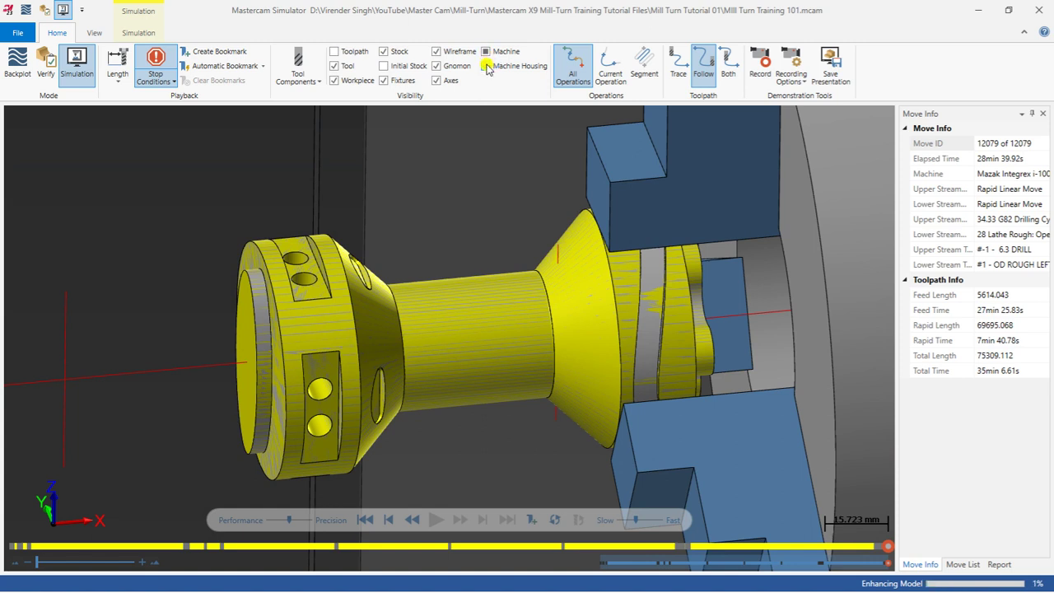
{"action": "left_click", "coordinate": [486, 52]}
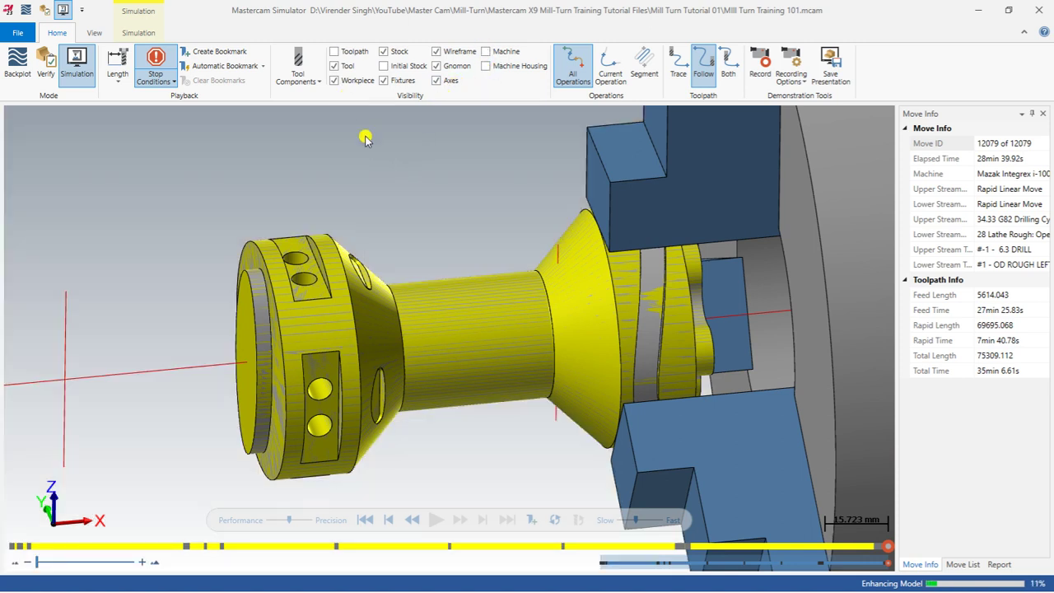
{"action": "left_click", "coordinate": [392, 80]}
{"action": "left_click", "coordinate": [392, 80]}
{"action": "scroll", "coordinate": [376, 236], "scroll_direction": "down", "scroll_amount": 2}
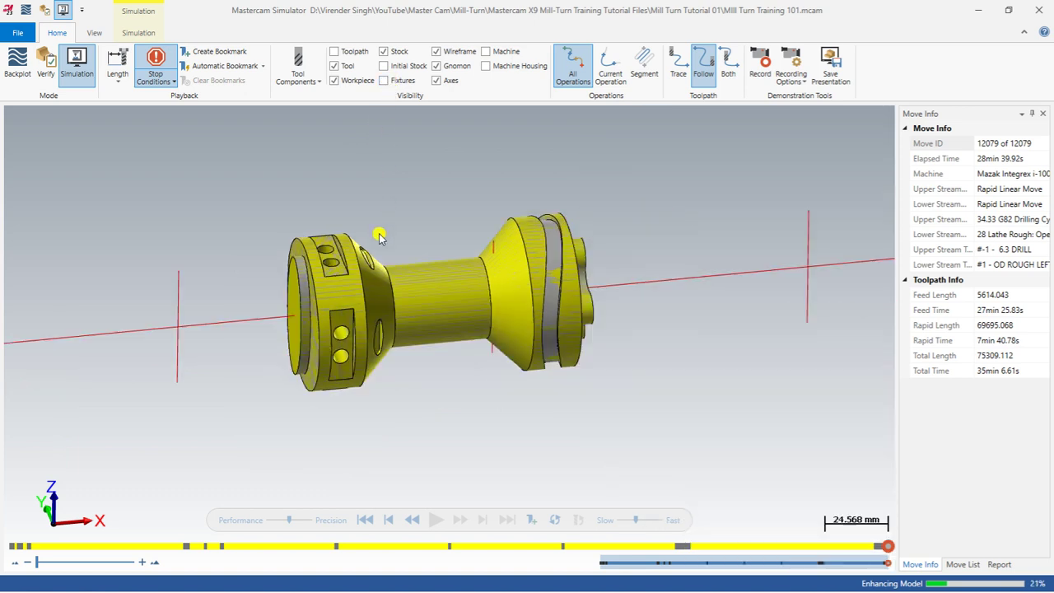
{"action": "scroll", "coordinate": [419, 228], "scroll_direction": "up", "scroll_amount": 2}
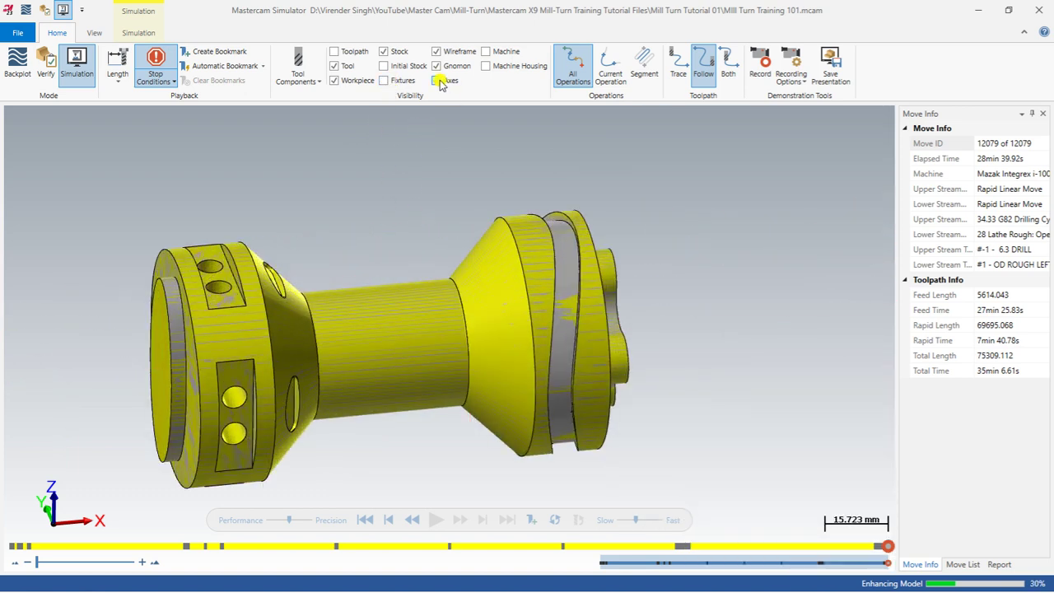
Step: Inspect the isolated finished part's rear face and flange holes from an angled view
{"action": "scroll", "coordinate": [408, 289], "scroll_direction": "down", "scroll_amount": 1}
{"action": "middle_click_drag", "start_coordinate": [408, 288], "coordinate": [359, 278]}
{"action": "left_click_drag", "start_coordinate": [397, 272], "coordinate": [432, 297]}
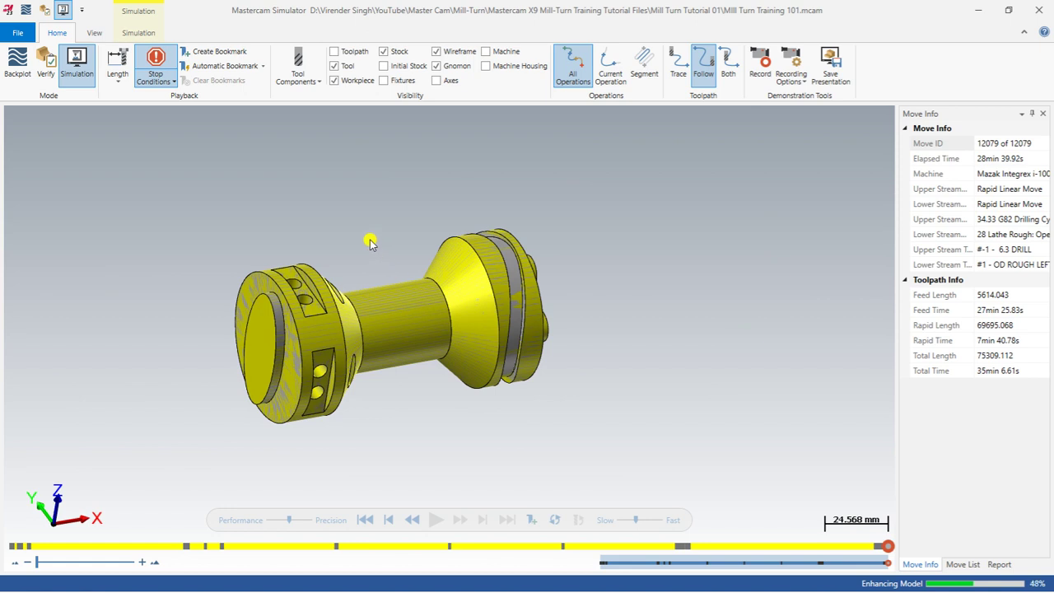